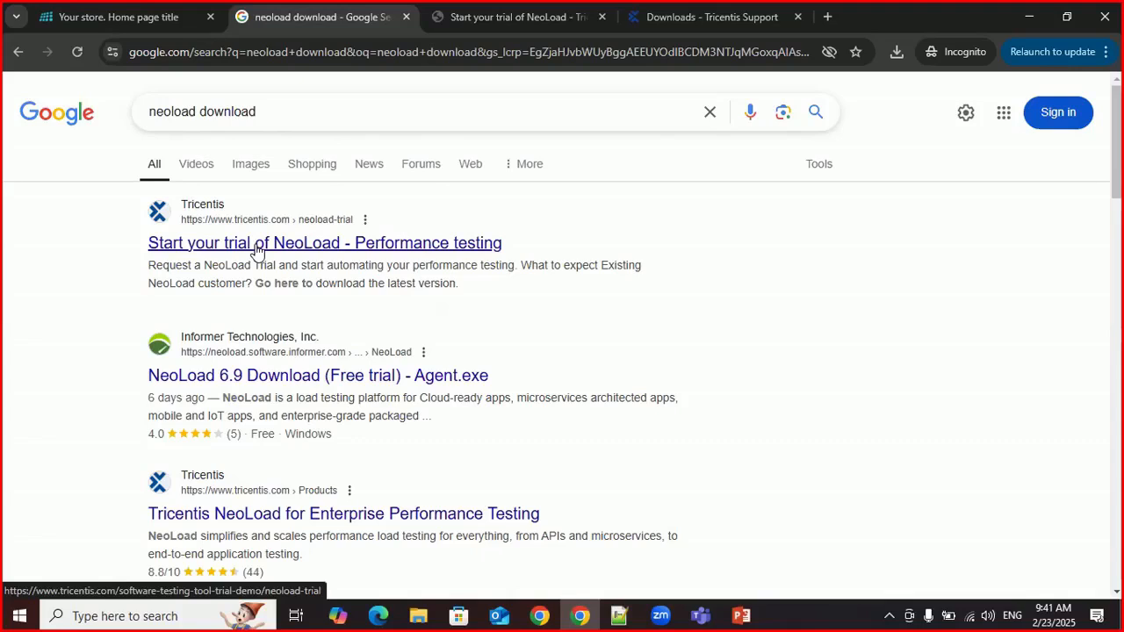
Step: Open Tricentis's NeoLoad trial page from the search results, then switch to the tab holding the submitted trial request
click(257, 250)
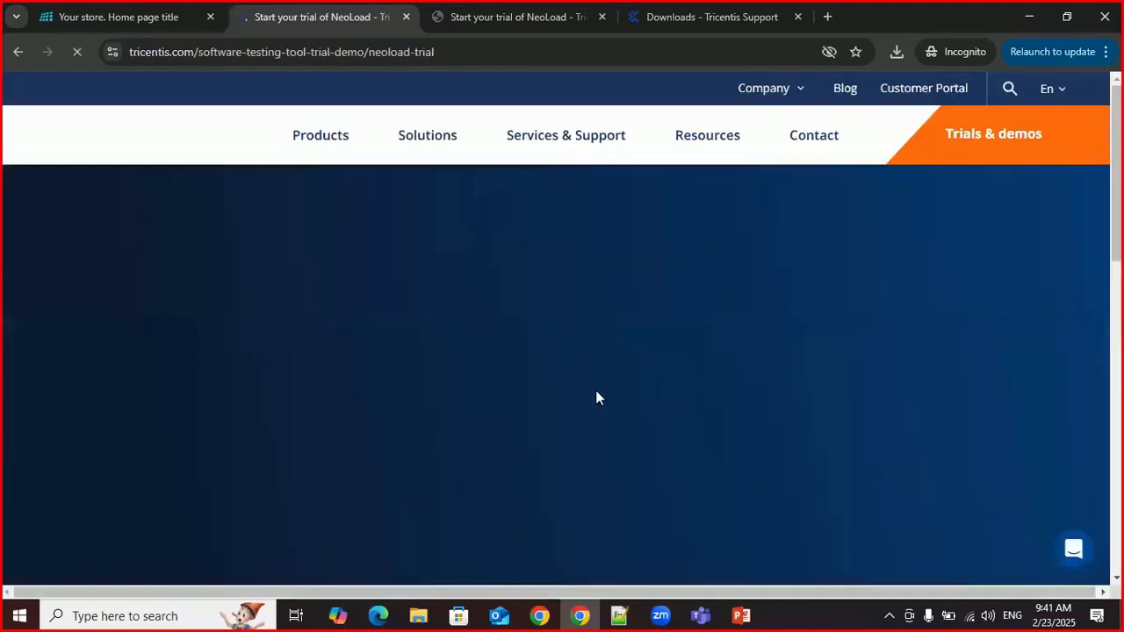
click(167, 18)
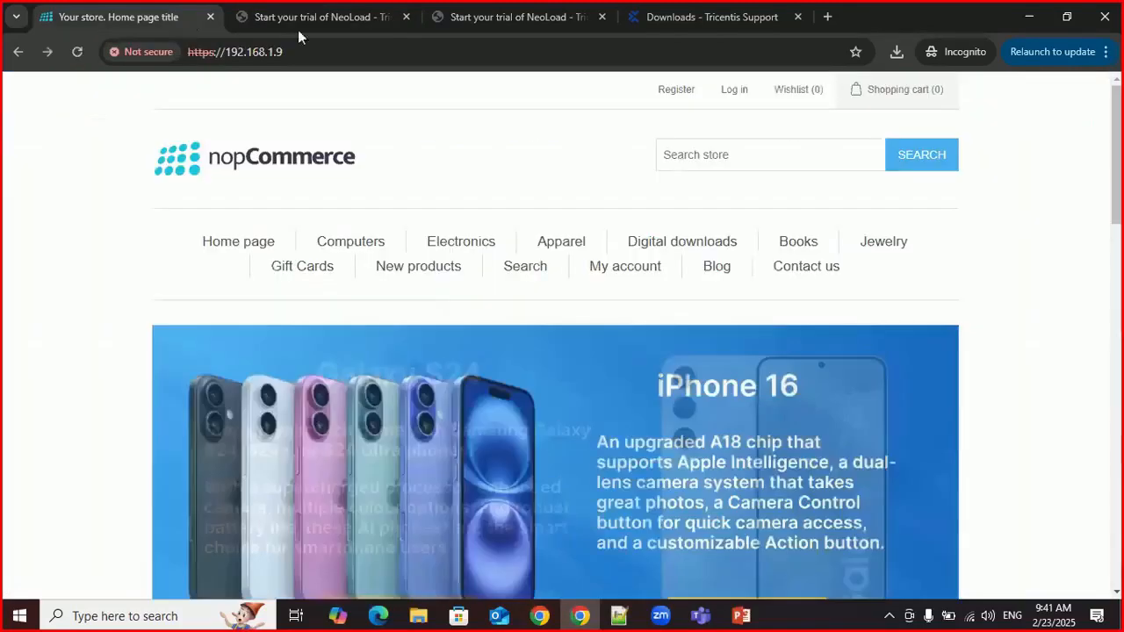
click(429, 24)
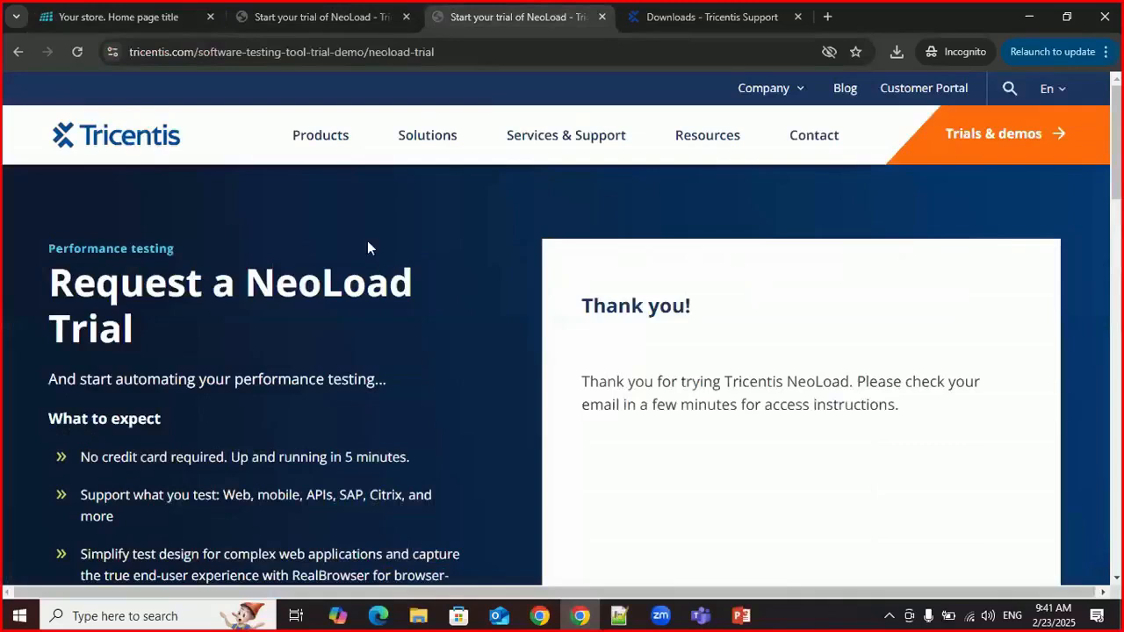
Step: Examine the NeoLoad trial request page, including the feature list and the instructions for getting access
scroll(516, 318, down, 2)
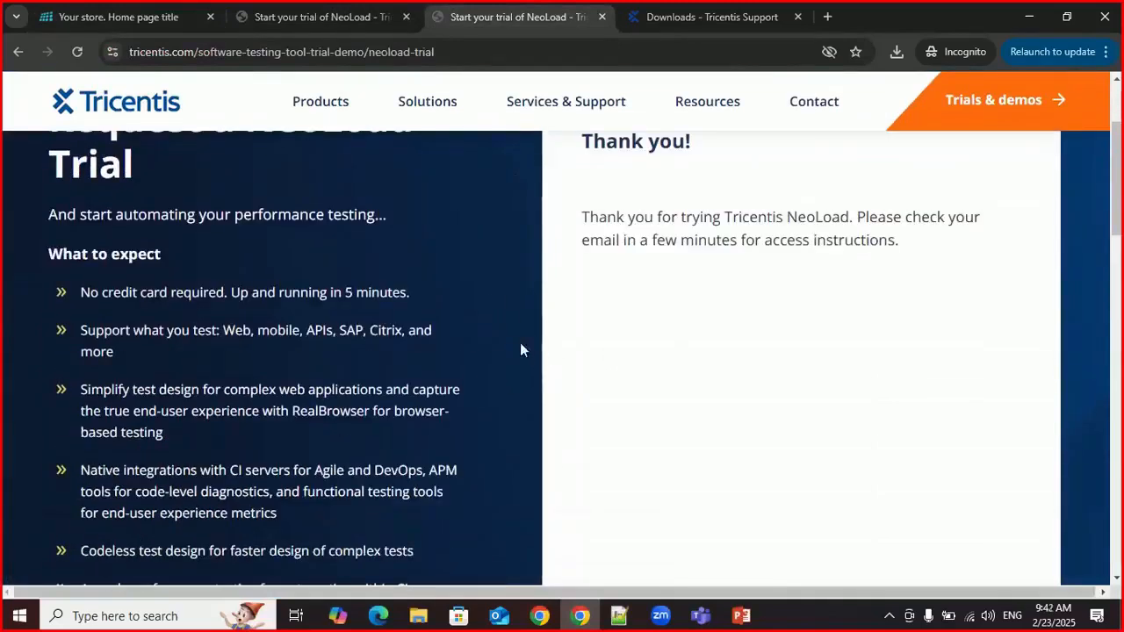
scroll(606, 312, down, 2)
scroll(612, 321, down, 3)
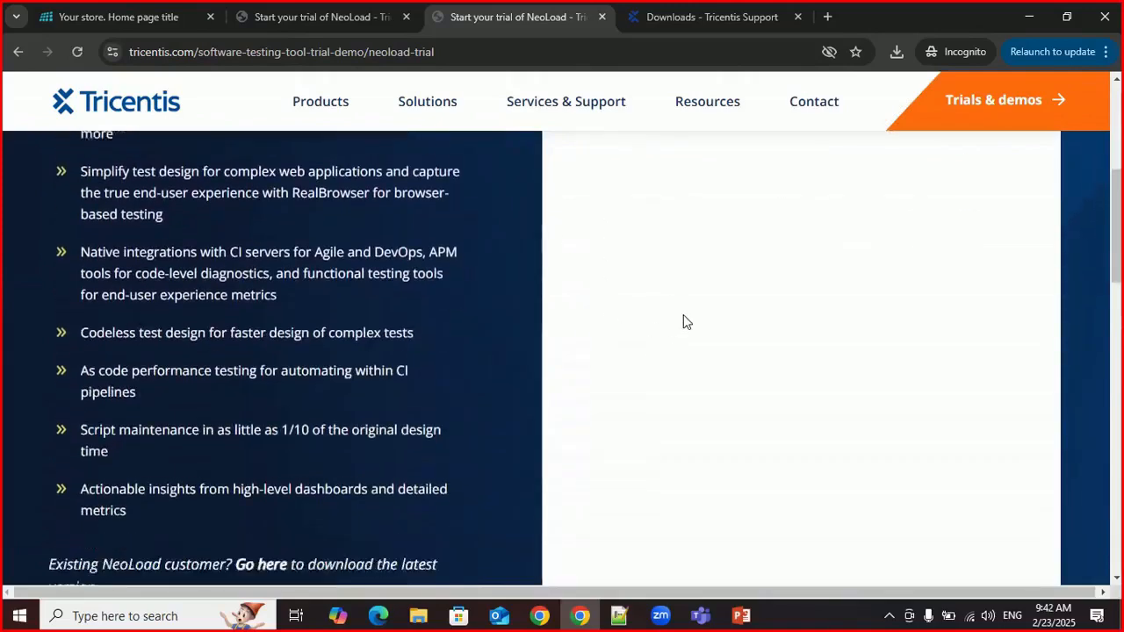
scroll(644, 318, up, 3)
scroll(645, 307, up, 4)
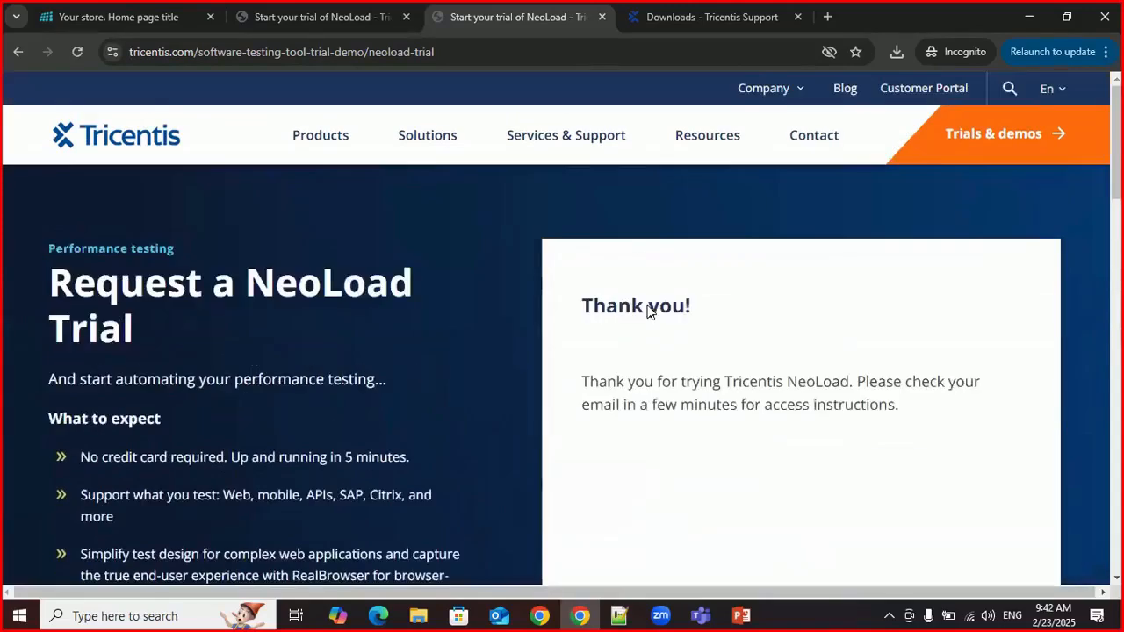
scroll(647, 305, down, 3)
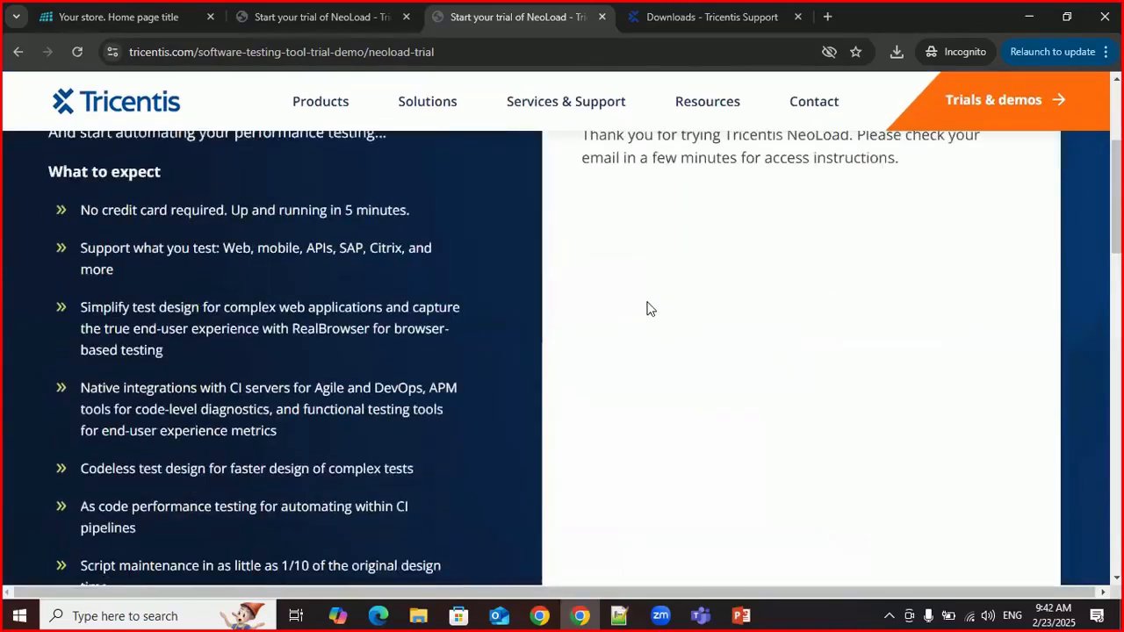
scroll(647, 308, up, 1)
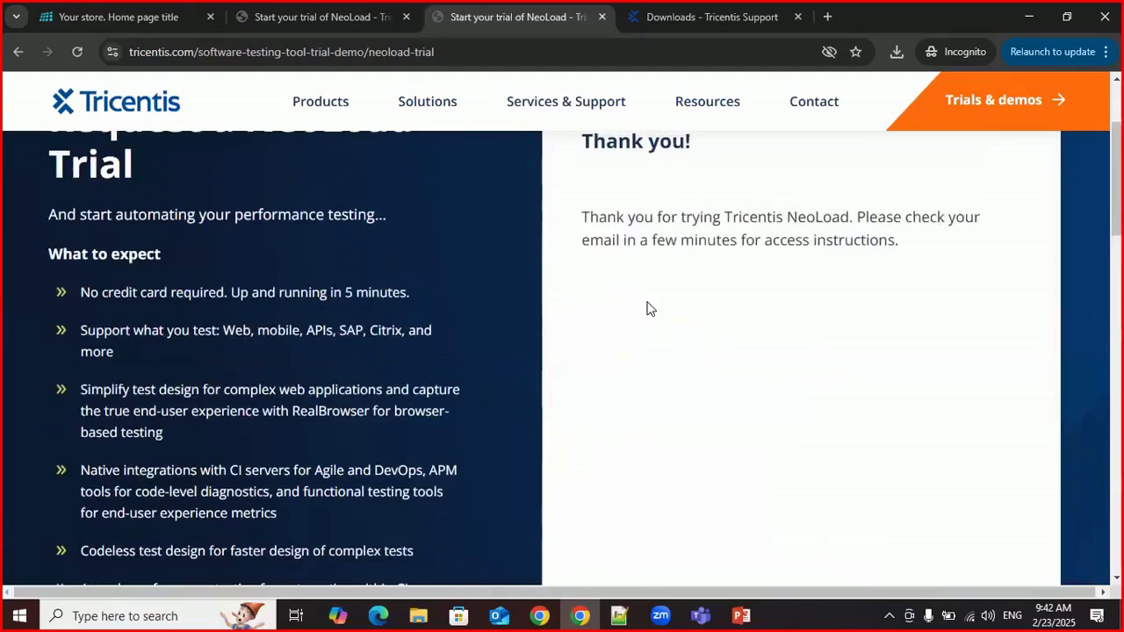
scroll(665, 274, up, 1)
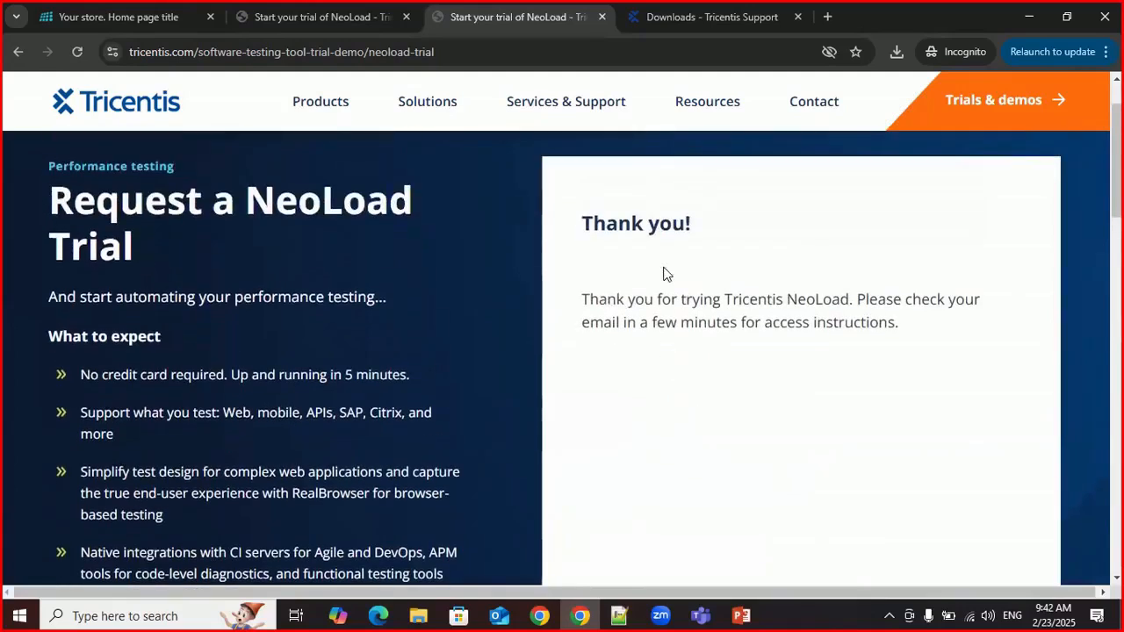
scroll(665, 275, down, 1)
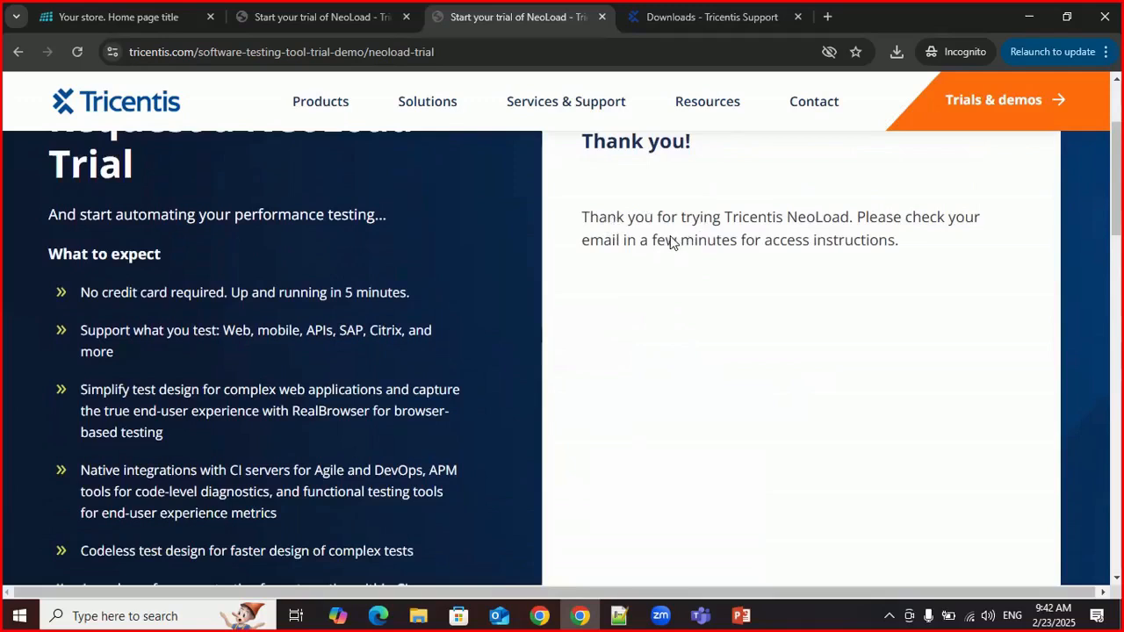
Step: Show the Tricentis Support Downloads page and review the list of NeoLoad 2024.3 downloads
click(713, 19)
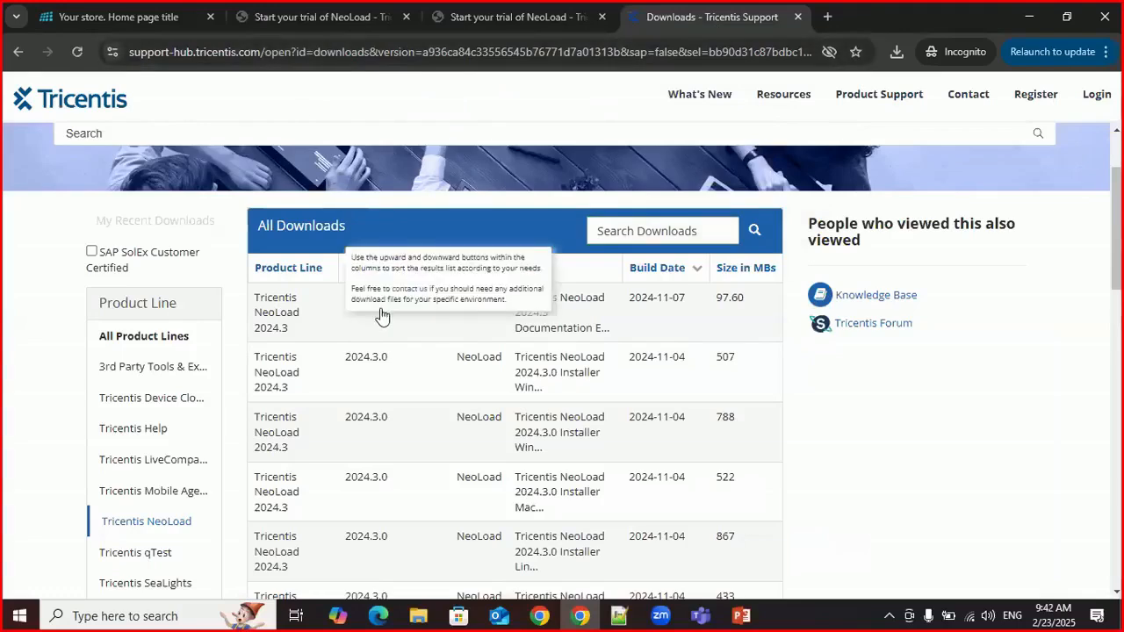
scroll(244, 339, down, 3)
scroll(258, 391, up, 3)
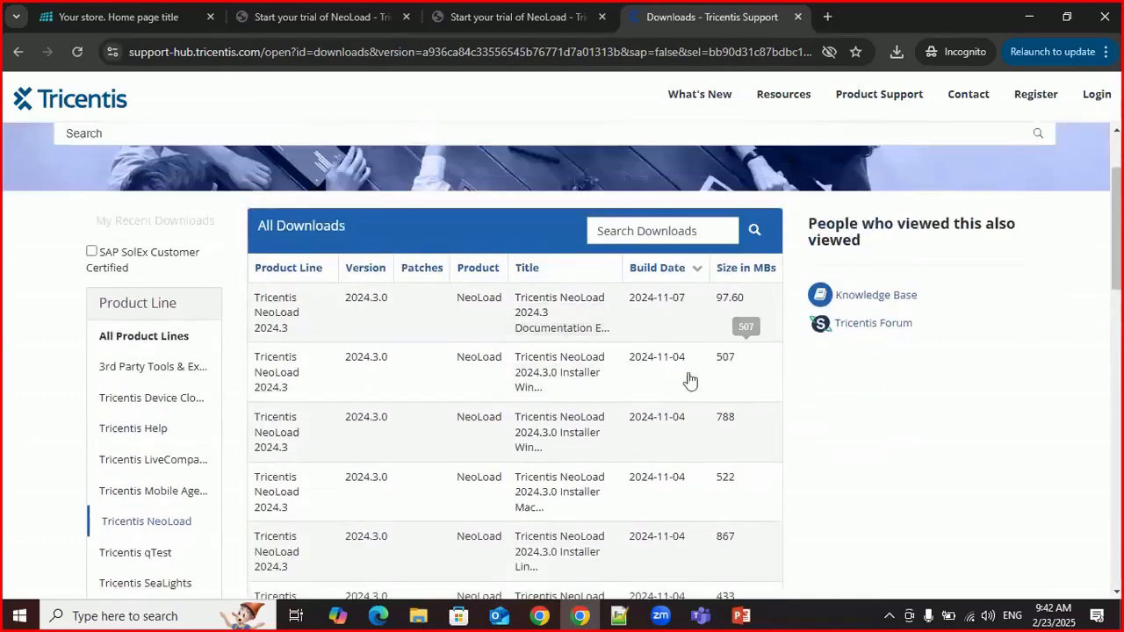
scroll(24, 363, down, 1)
scroll(24, 363, down, 1)
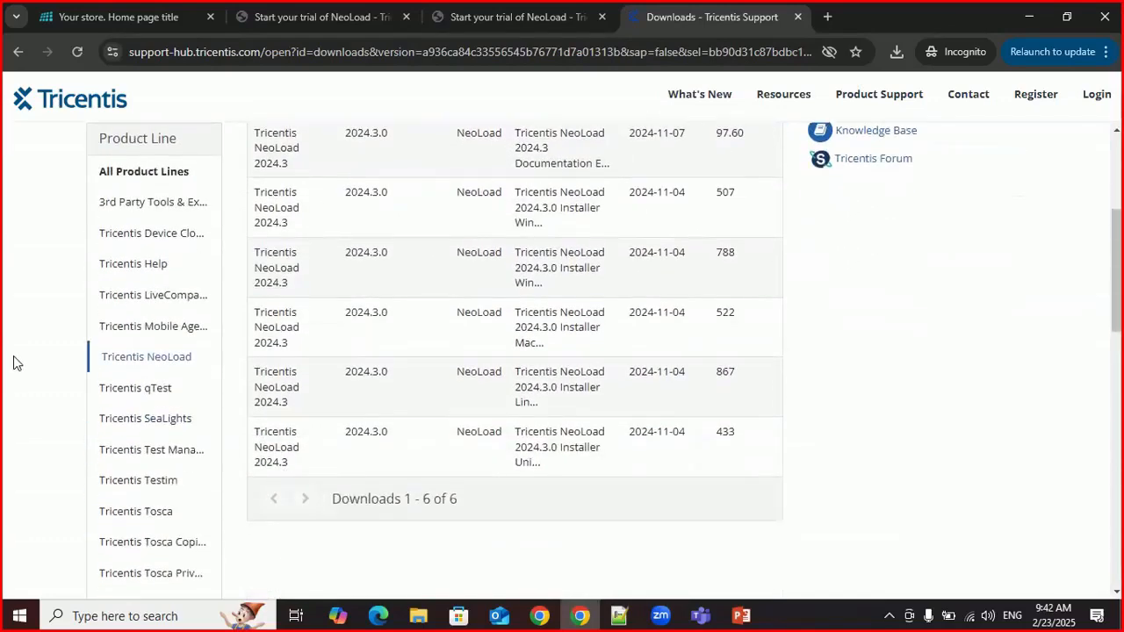
Step: Examine the NeoLoad entries under Product Line Version, including 2024.4 Beta, and check the 2024.3.0 installers for each platform
scroll(13, 363, down, 5)
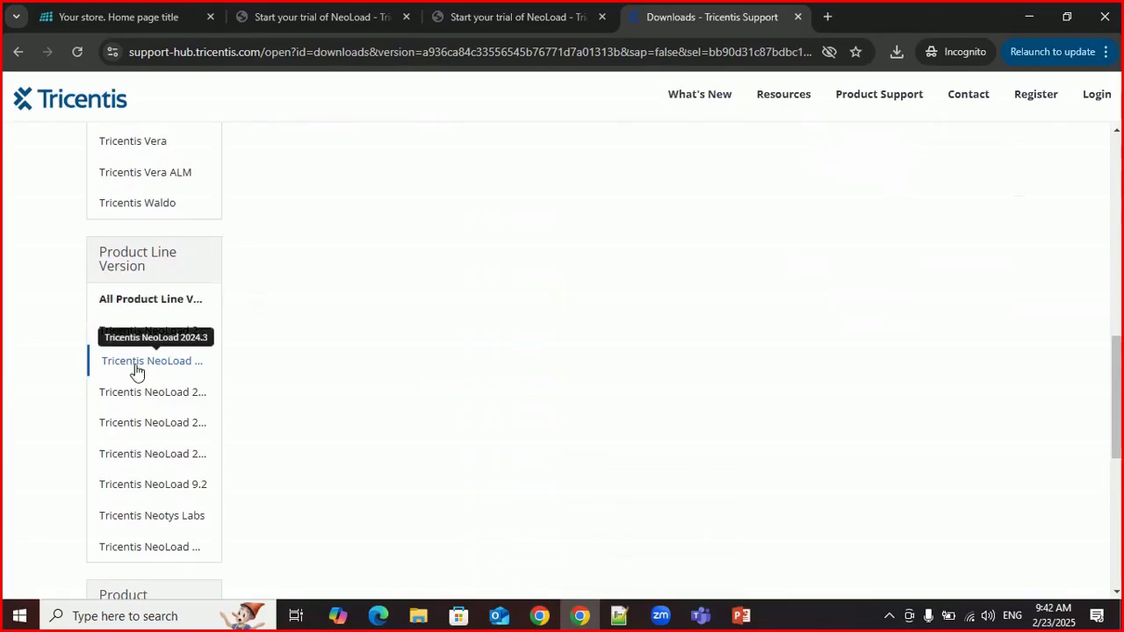
scroll(168, 369, down, 1)
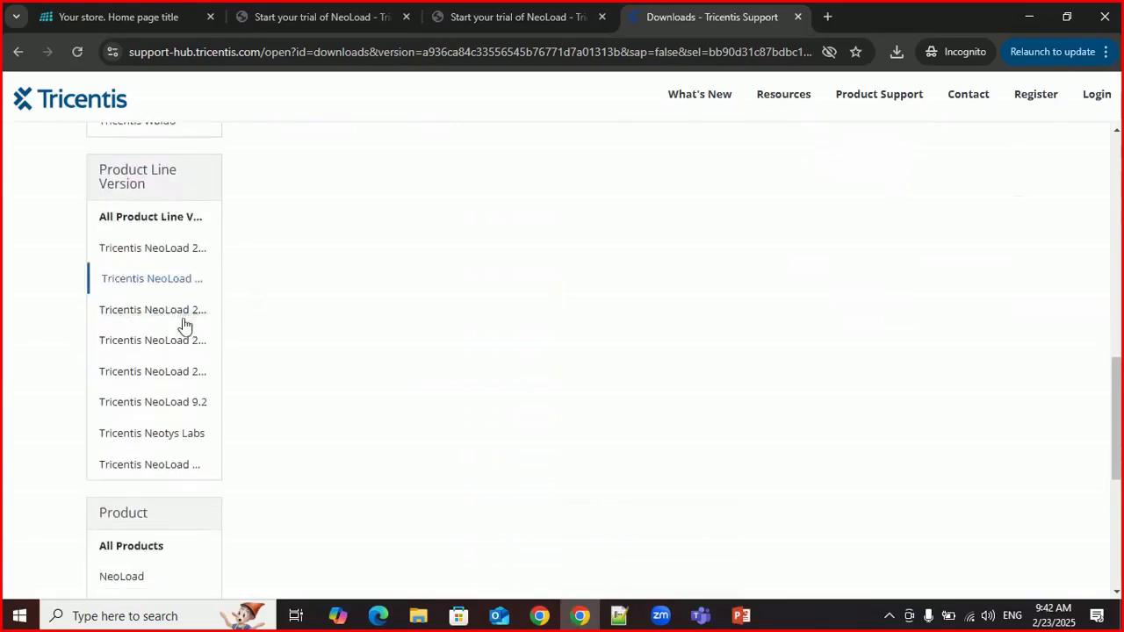
click(177, 253)
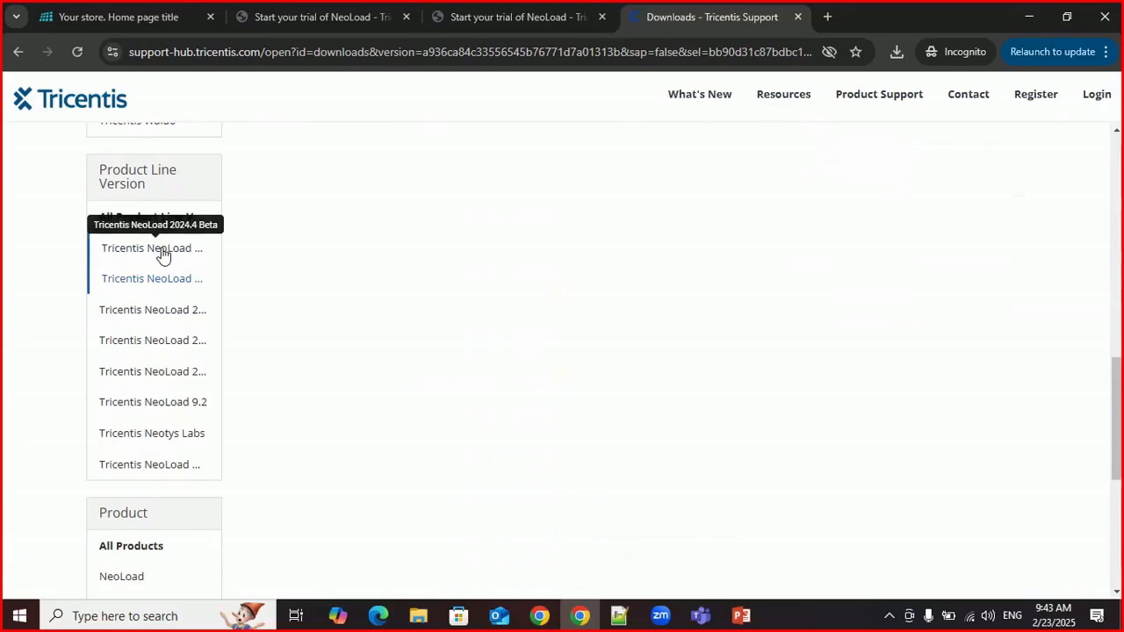
click(163, 254)
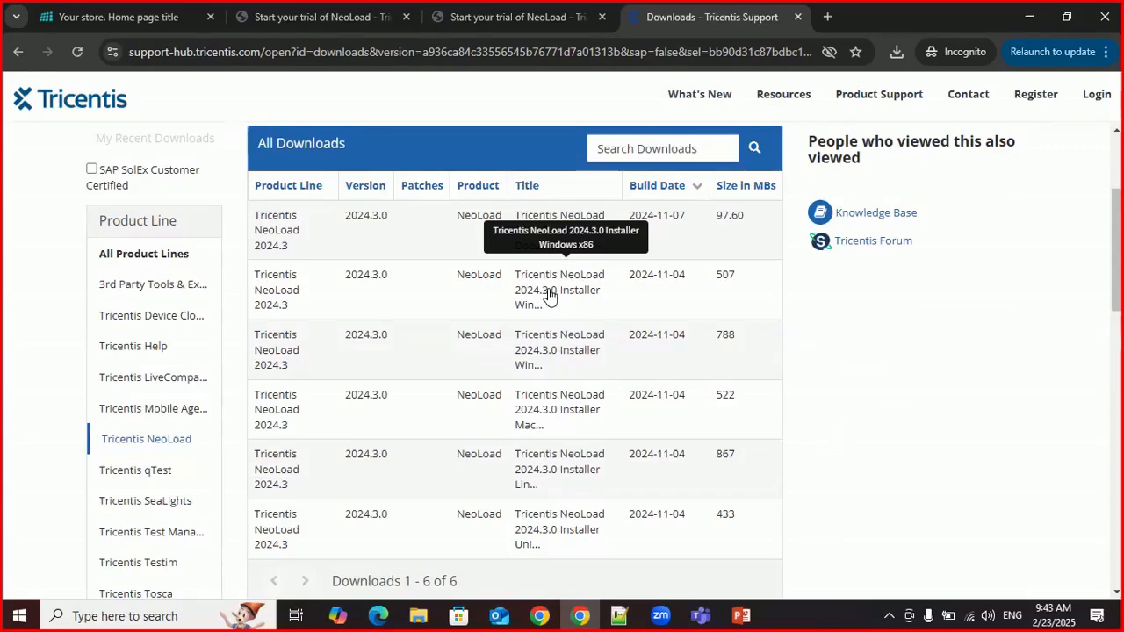
scroll(548, 296, down, 1)
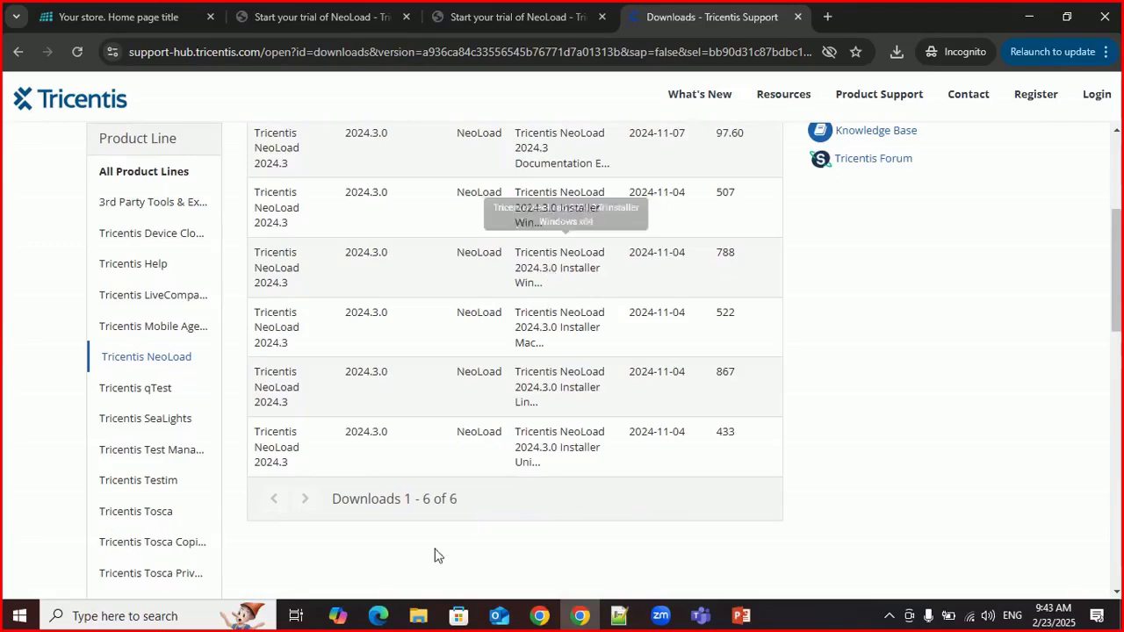
Step: Switch to File Explorer and compare the downloaded 2024.1.2, 2024.3.0 and 2024.4.0 beta installers in the Neoload folder
click(418, 616)
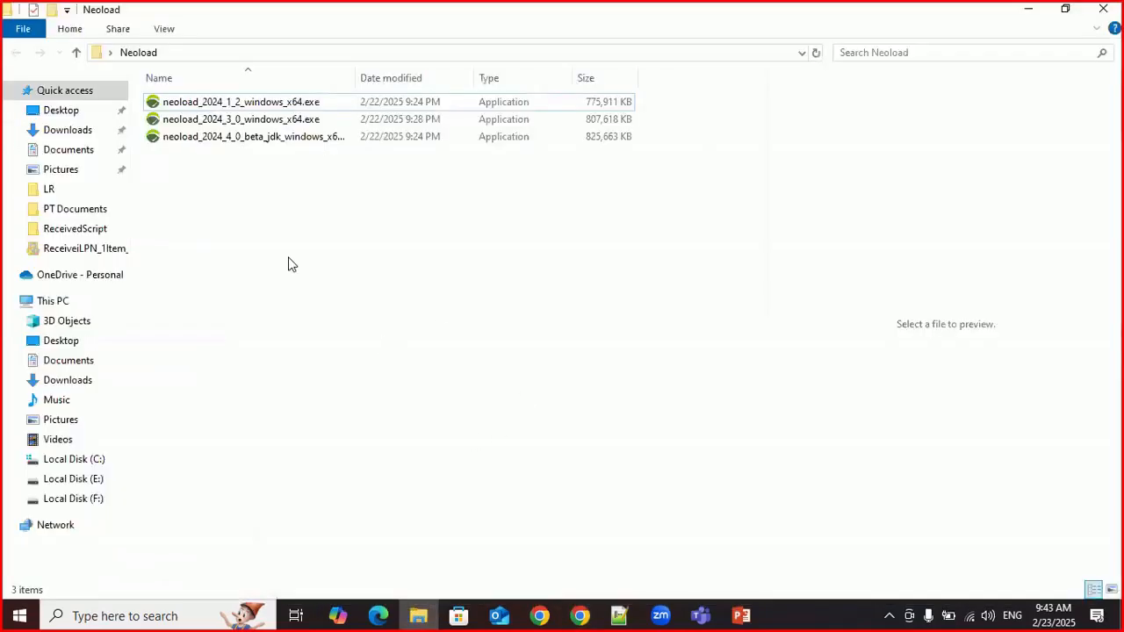
drag(498, 243, 163, 110)
click(255, 203)
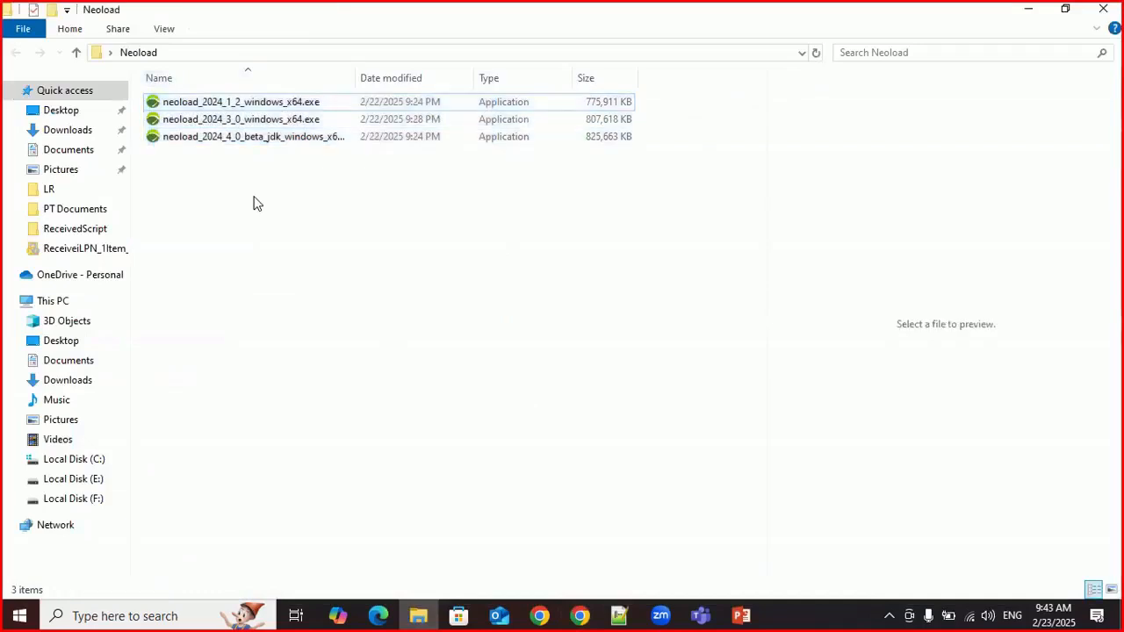
click(243, 139)
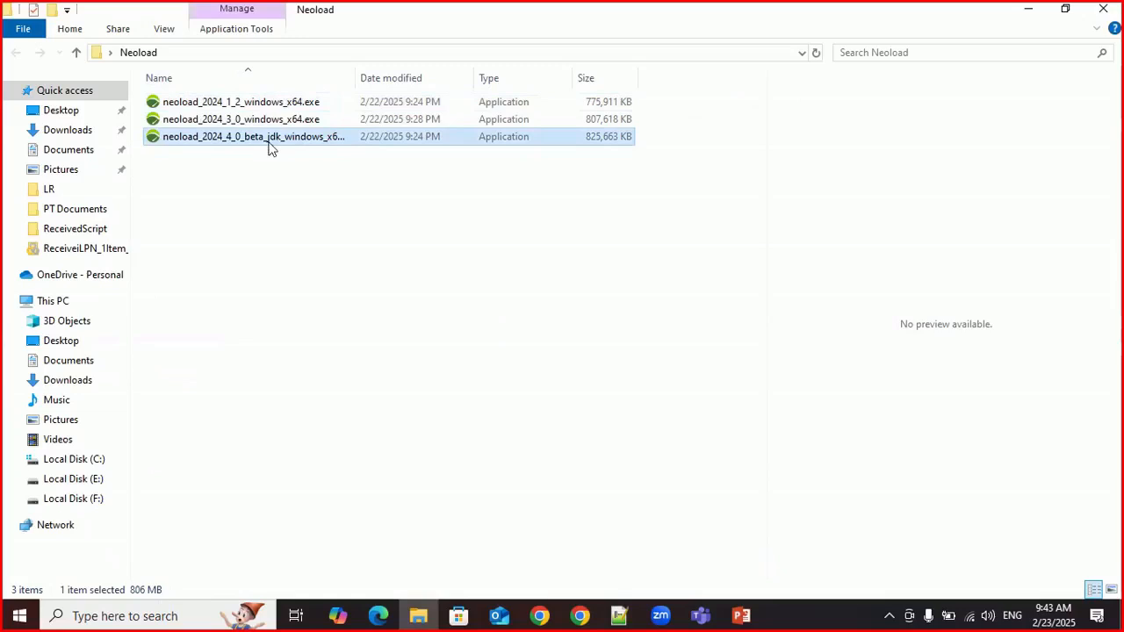
click(259, 125)
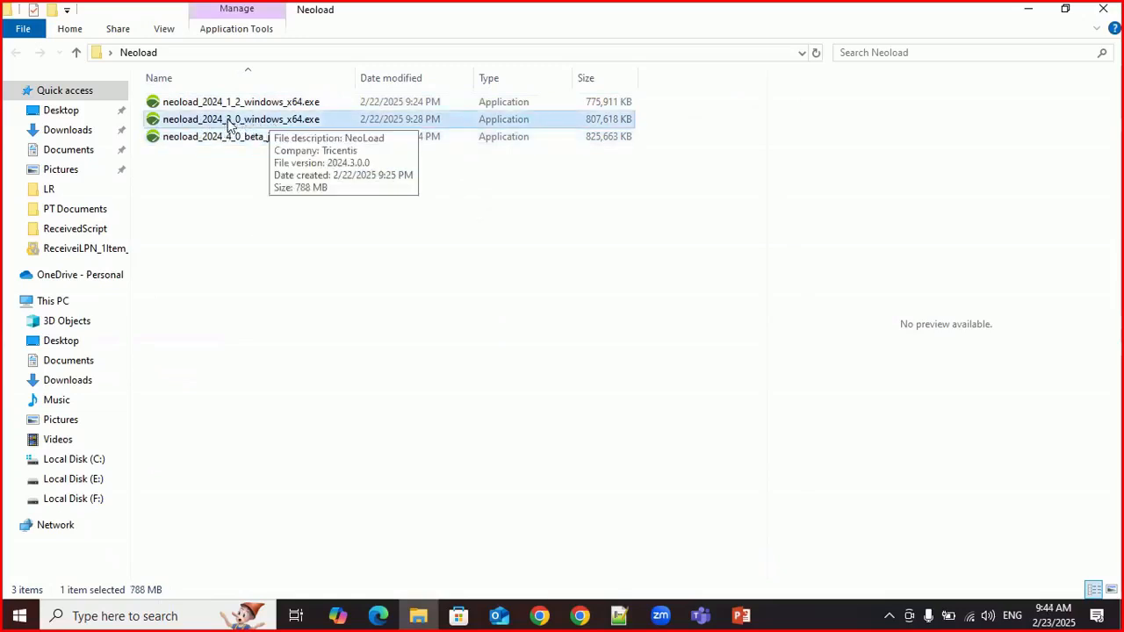
click(268, 103)
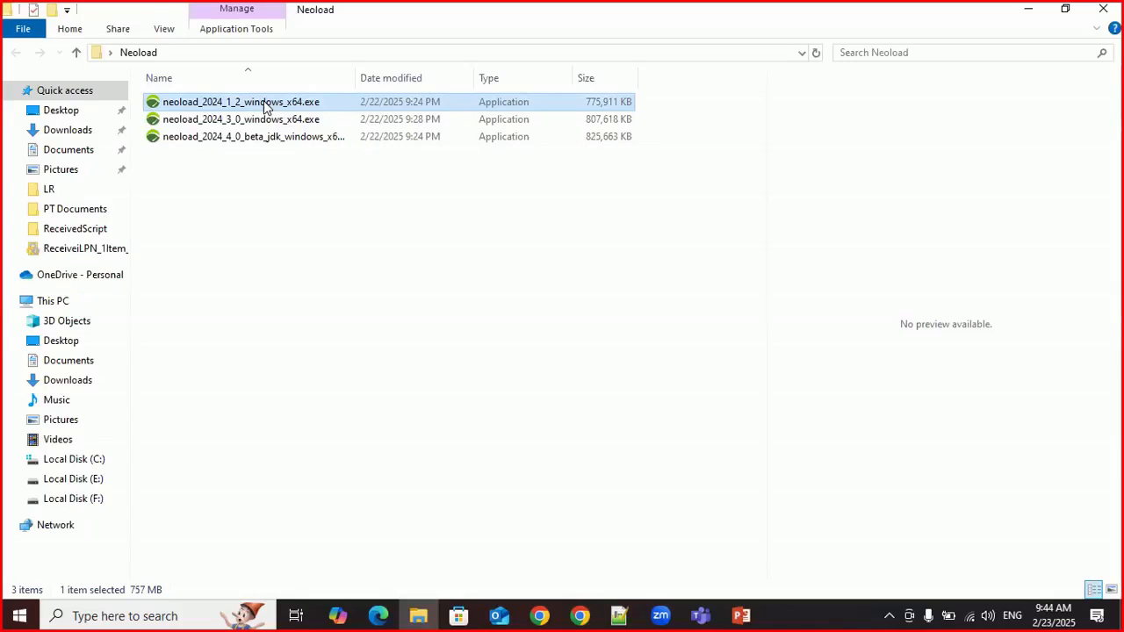
click(251, 136)
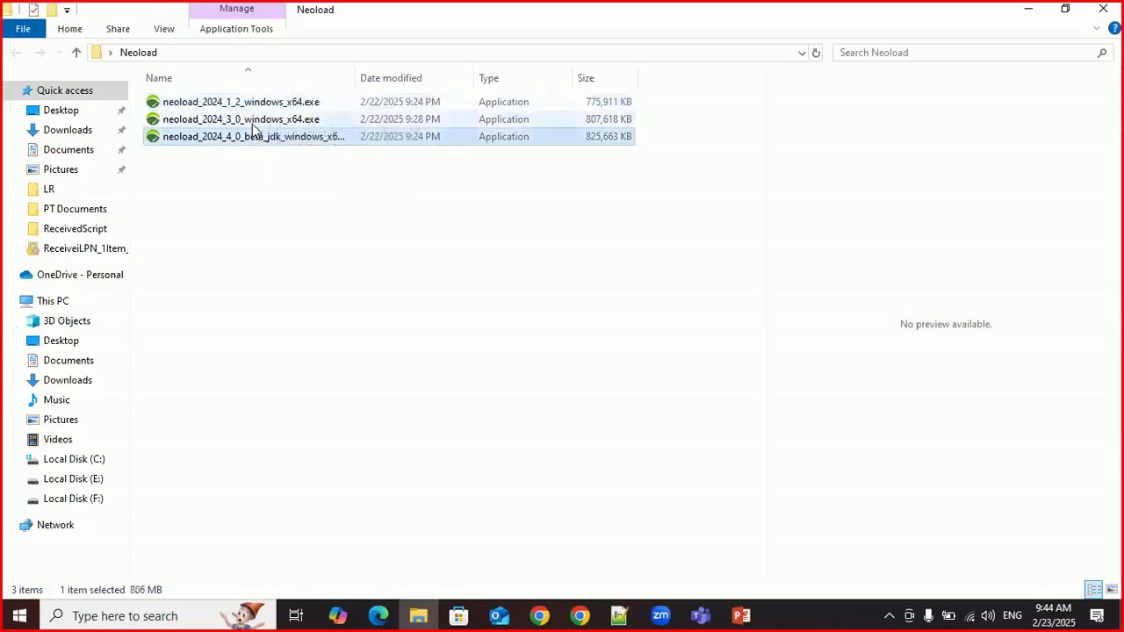
click(264, 120)
click(270, 105)
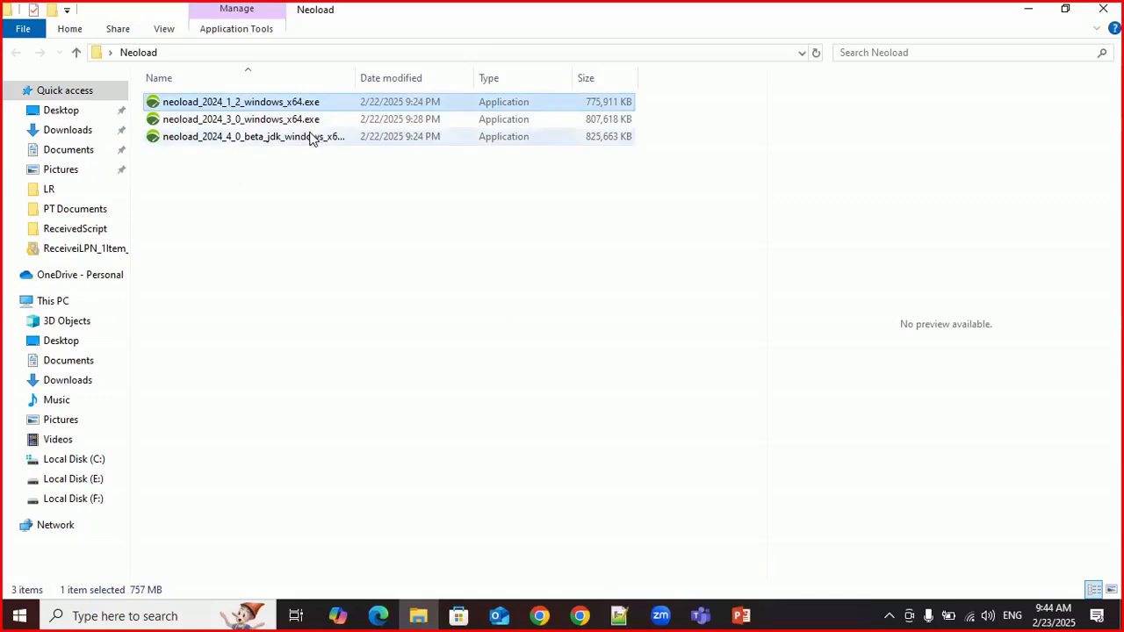
click(269, 138)
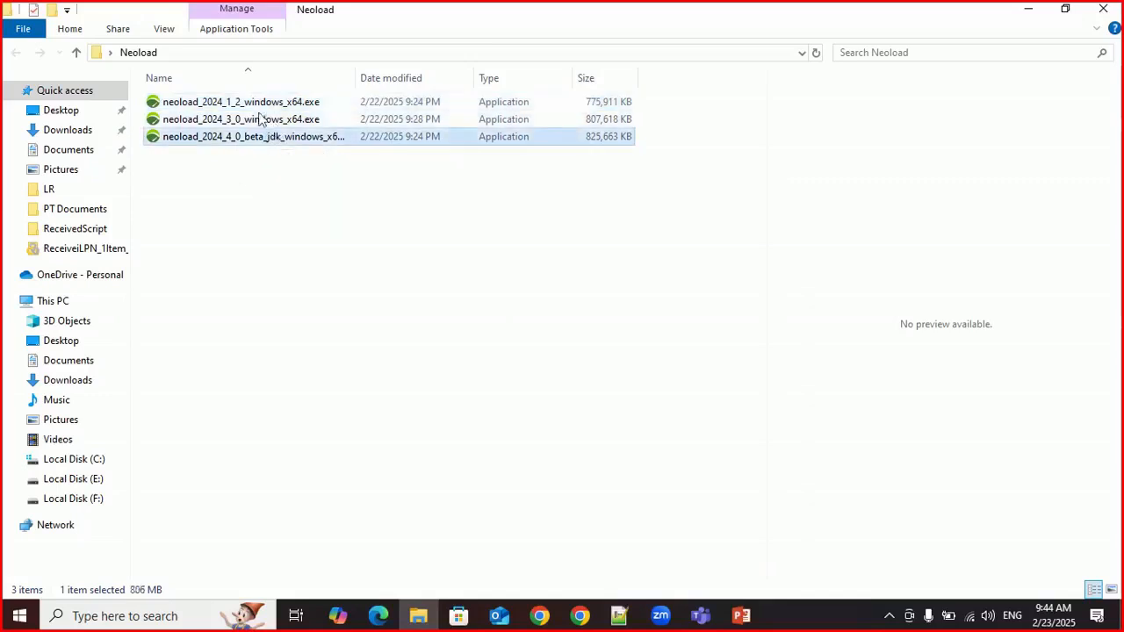
click(270, 190)
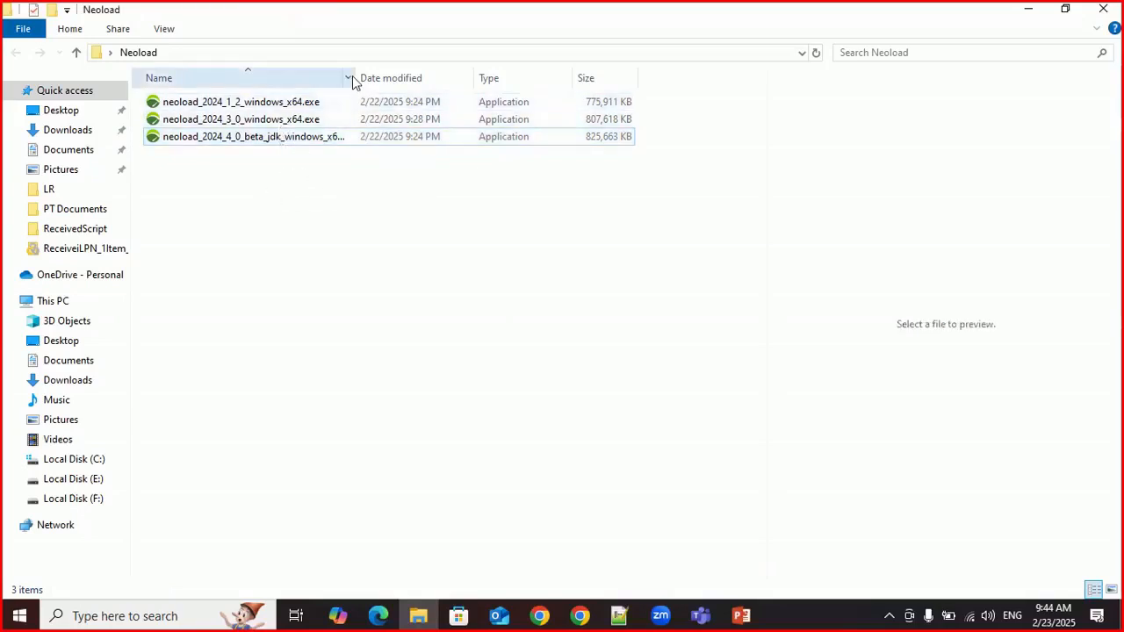
Step: Widen the Name column to fit the full installer file names and compare the 2024.3.0 and 2024.4.0 beta files
mouse_move(356, 77)
mouse_down()
mouse_move(379, 75)
mouse_move(371, 82)
mouse_up()
click(255, 120)
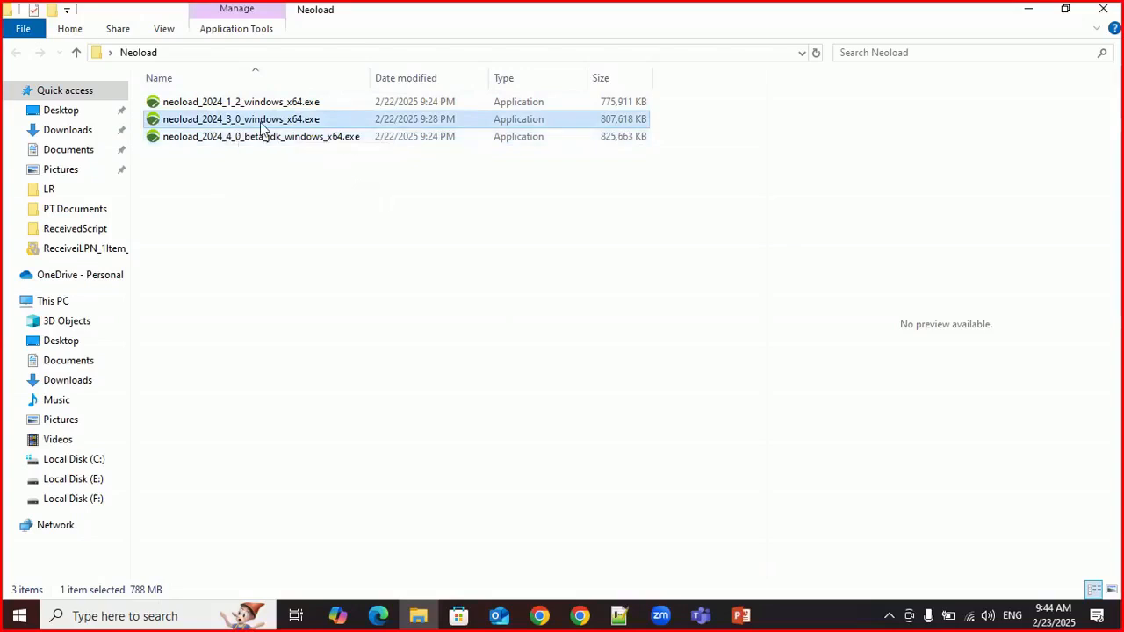
click(237, 141)
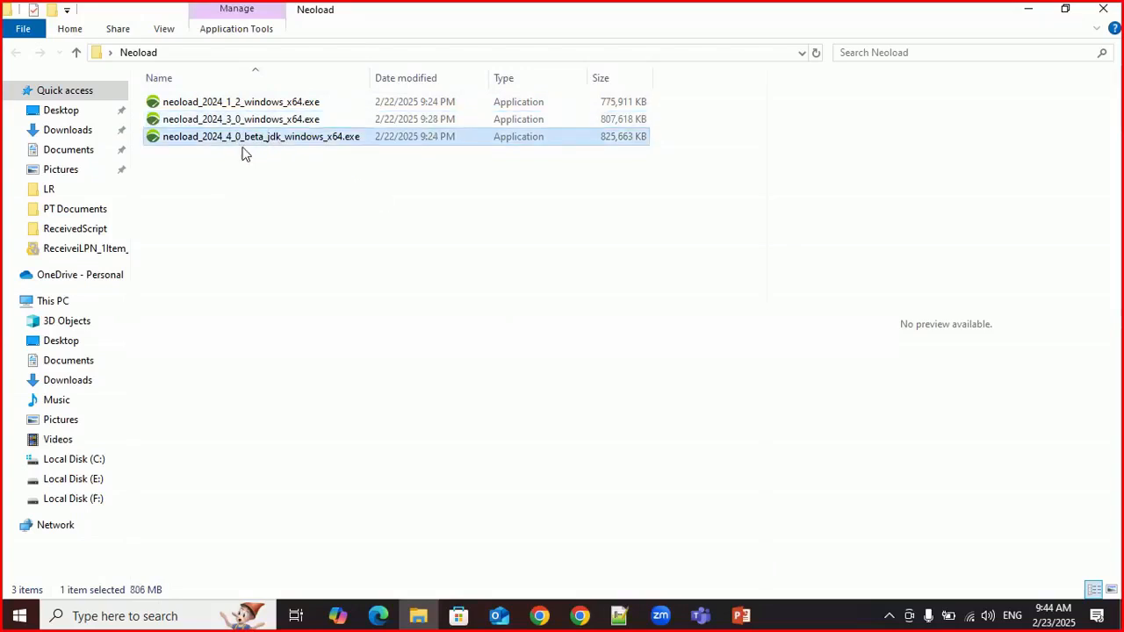
click(239, 123)
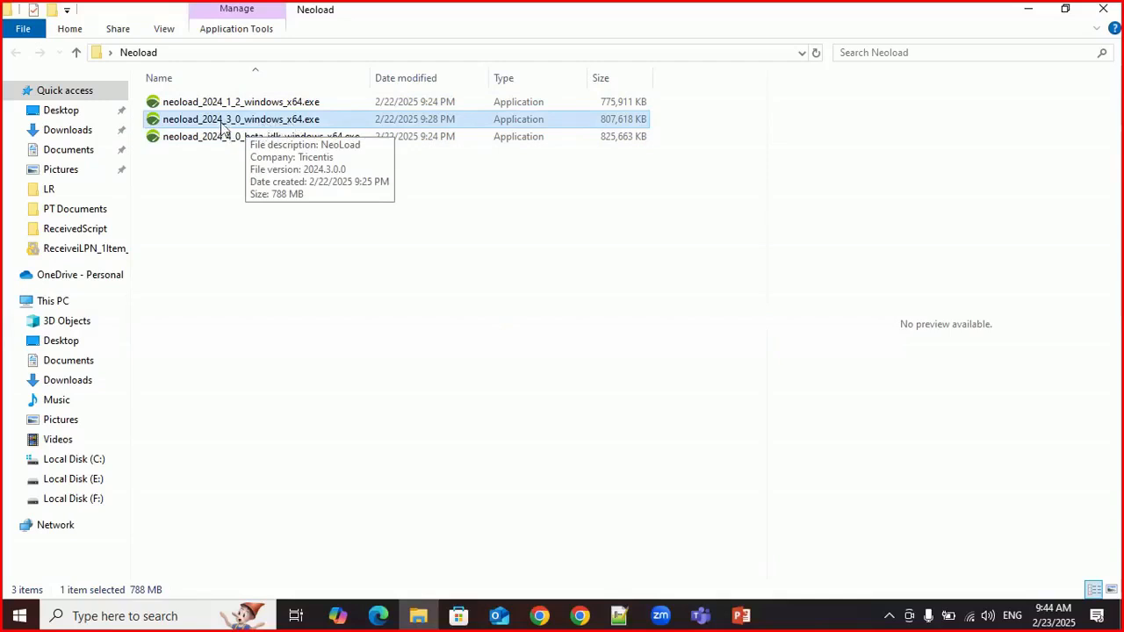
click(238, 185)
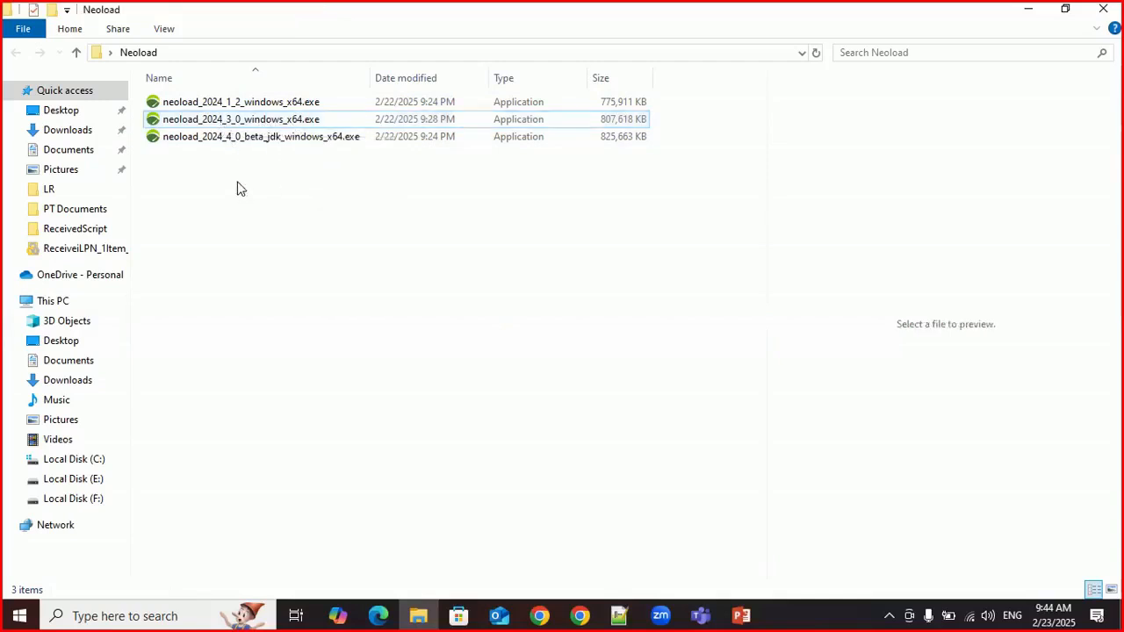
Step: Run neoload_2024_3_0_windows_x64.exe as administrator and accept English as the setup language
click(232, 129)
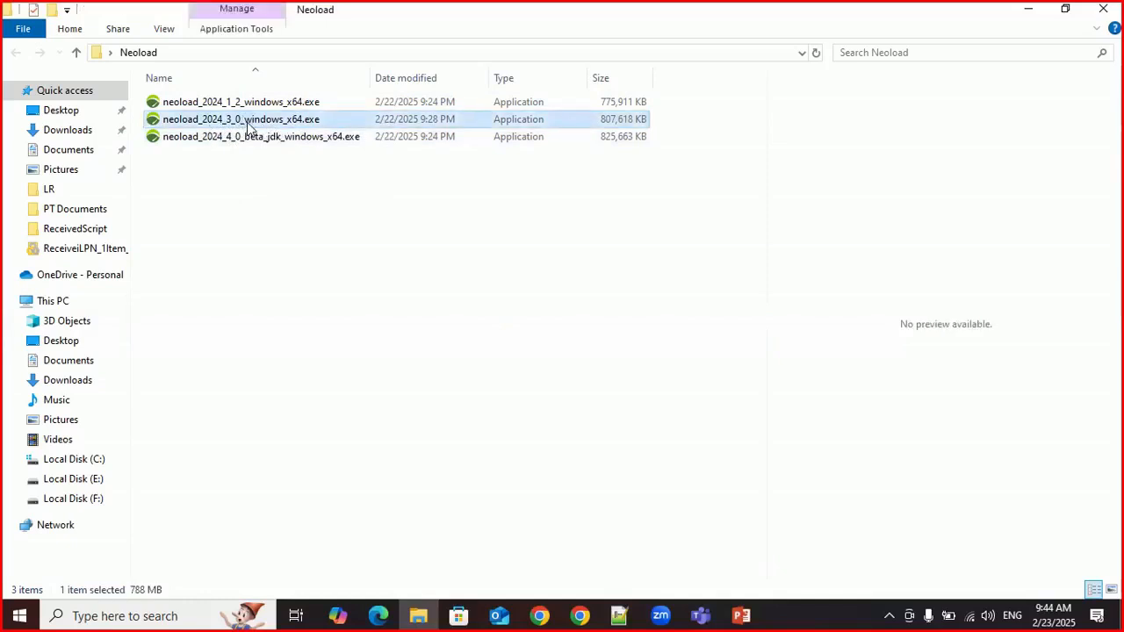
double_click(245, 118)
right_click(248, 121)
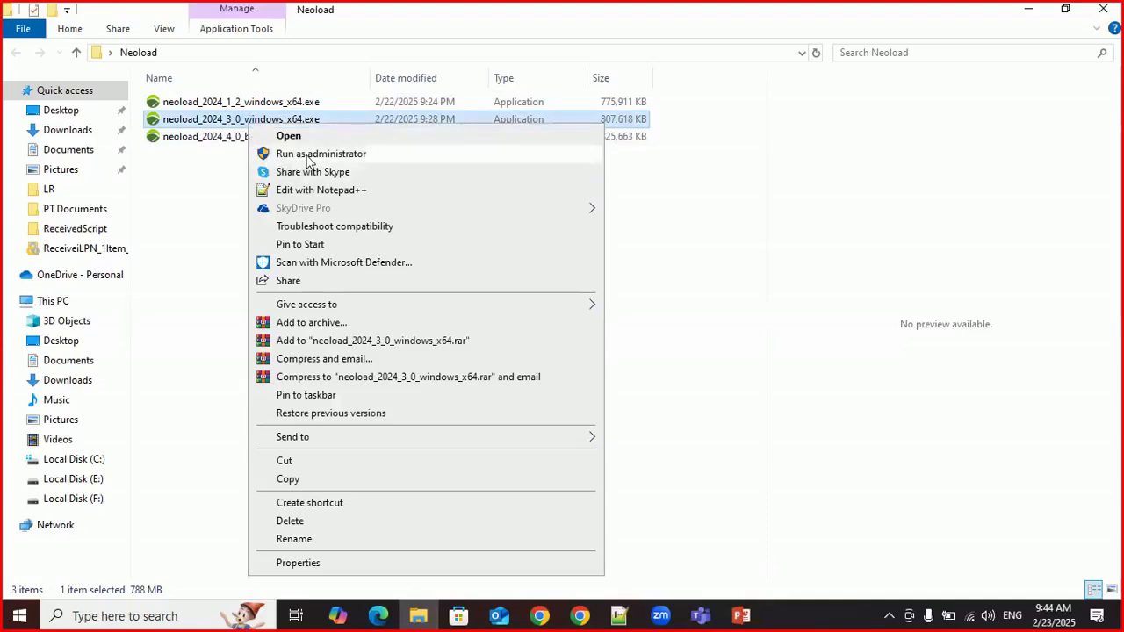
click(308, 155)
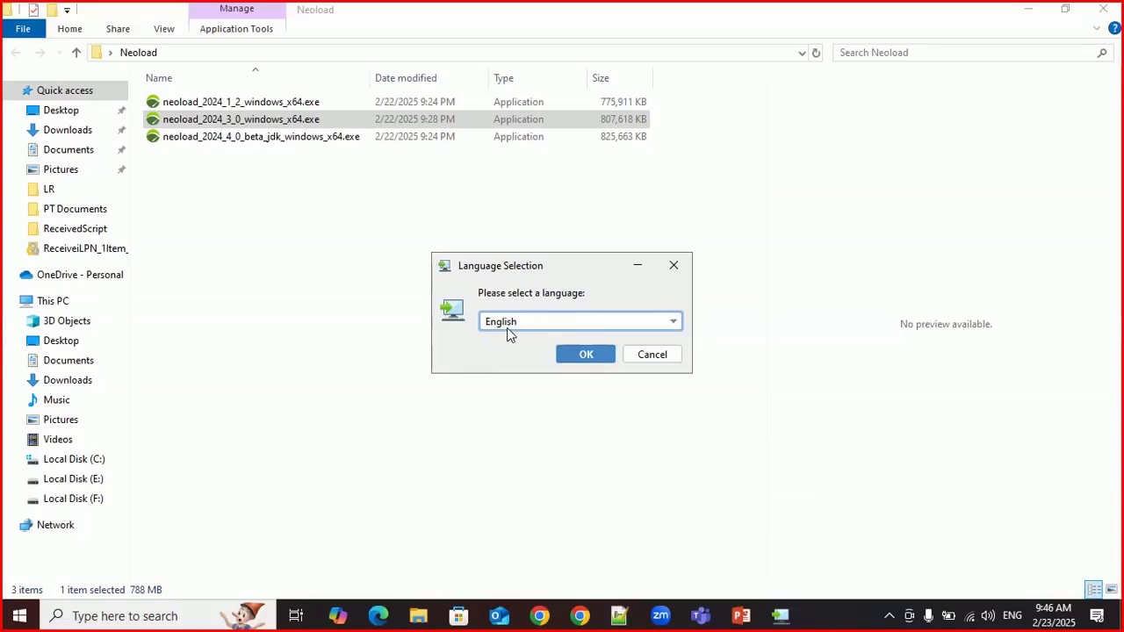
click(567, 357)
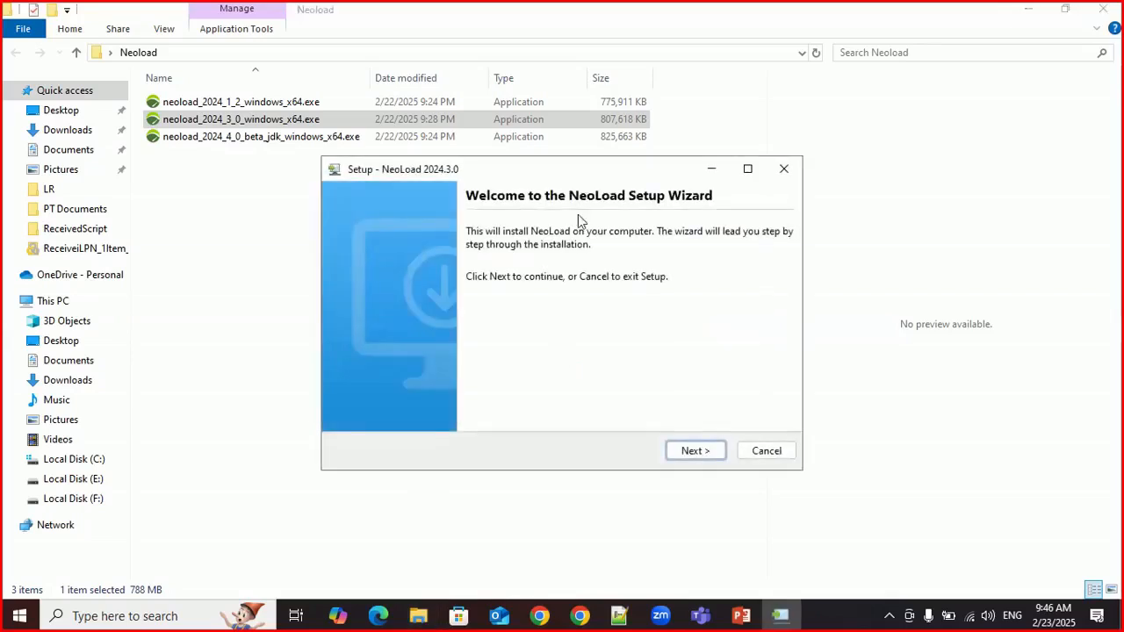
Step: Proceed past the NeoLoad 2024.3.0 setup welcome page and agree to the License Terms and Conditions
click(695, 452)
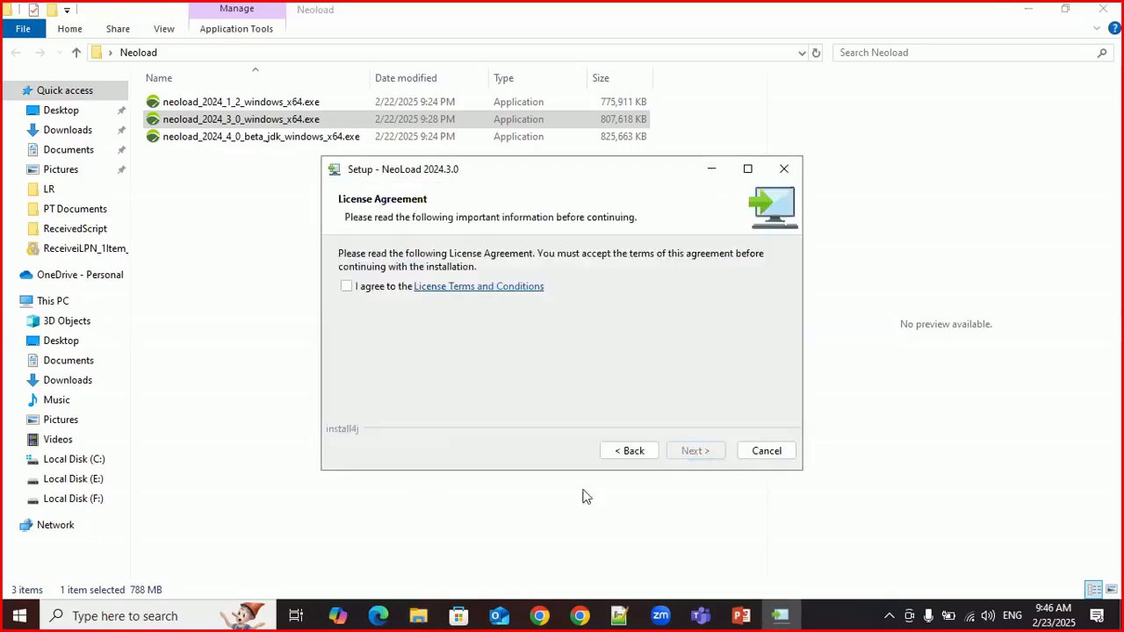
click(347, 288)
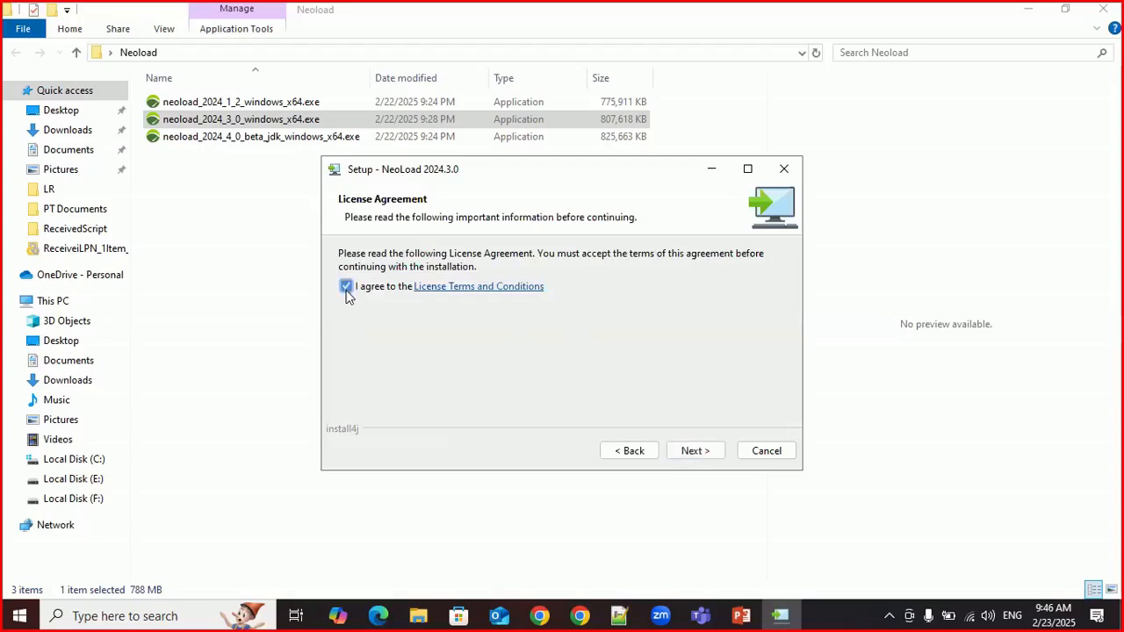
click(692, 455)
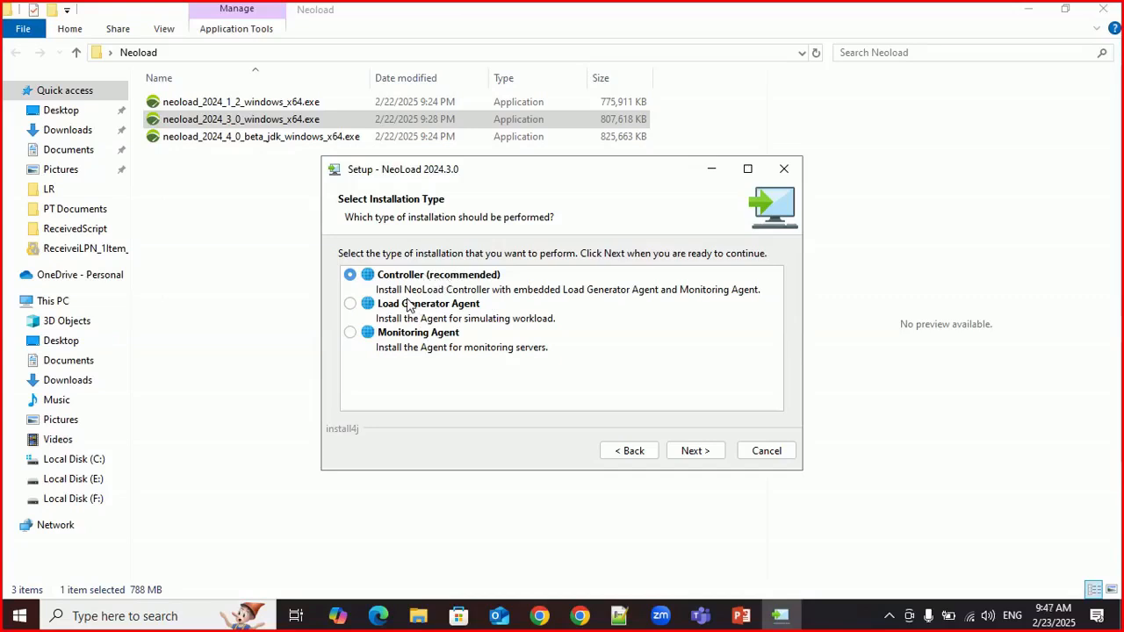
Step: Look through the Load Generator Agent and Monitoring Agent installation types and settle on Controller (recommended)
click(351, 305)
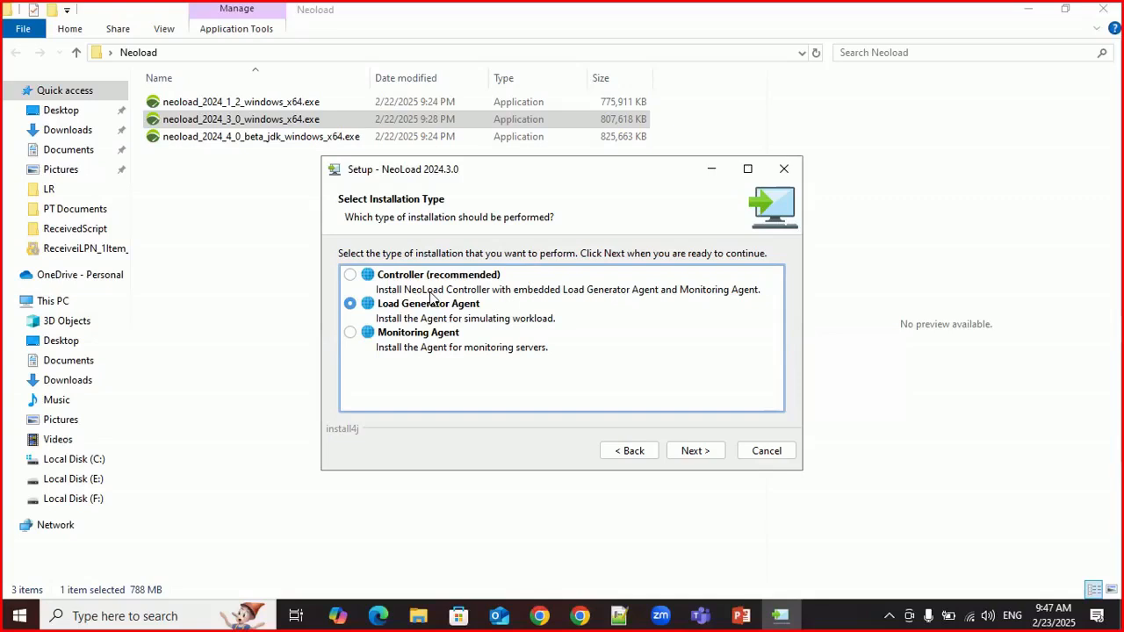
click(416, 337)
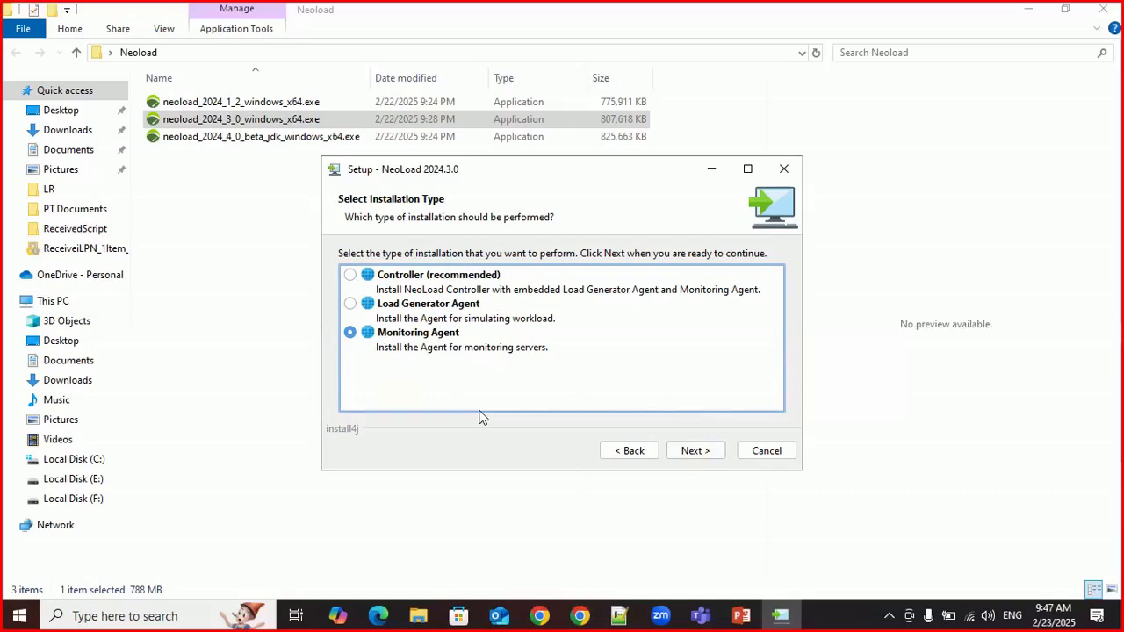
click(422, 289)
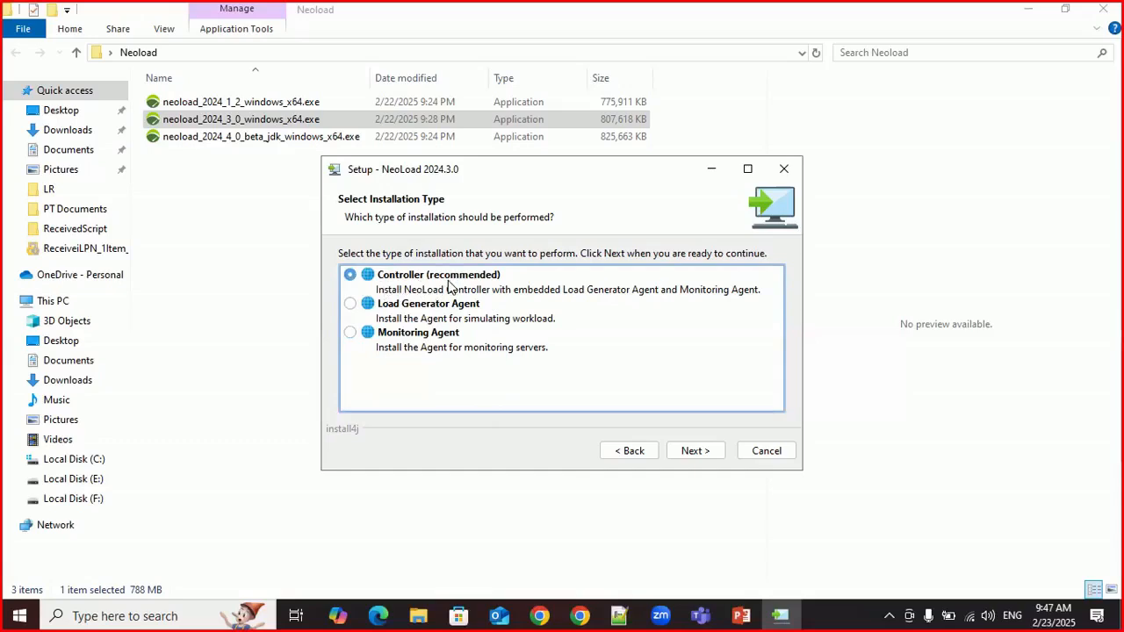
click(688, 453)
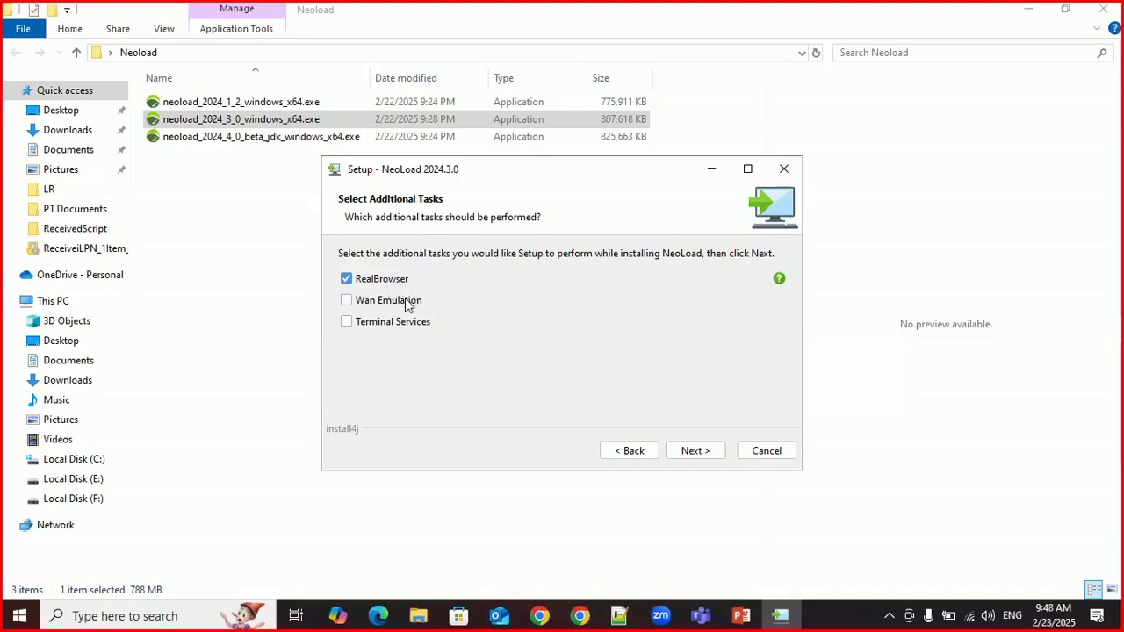
Step: Add Wan Emulation and Terminal Services to the additional setup tasks alongside RealBrowser
click(346, 300)
click(346, 322)
click(687, 452)
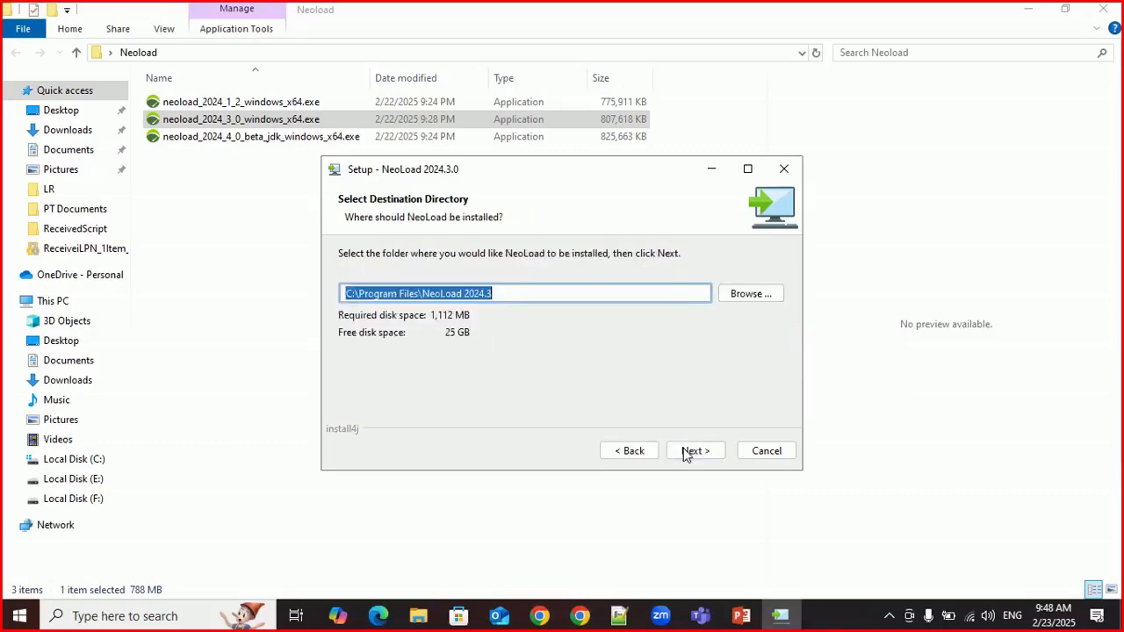
Step: Review and accept C:\Program Files\NeoLoad 2024.3 as the destination directory
click(461, 295)
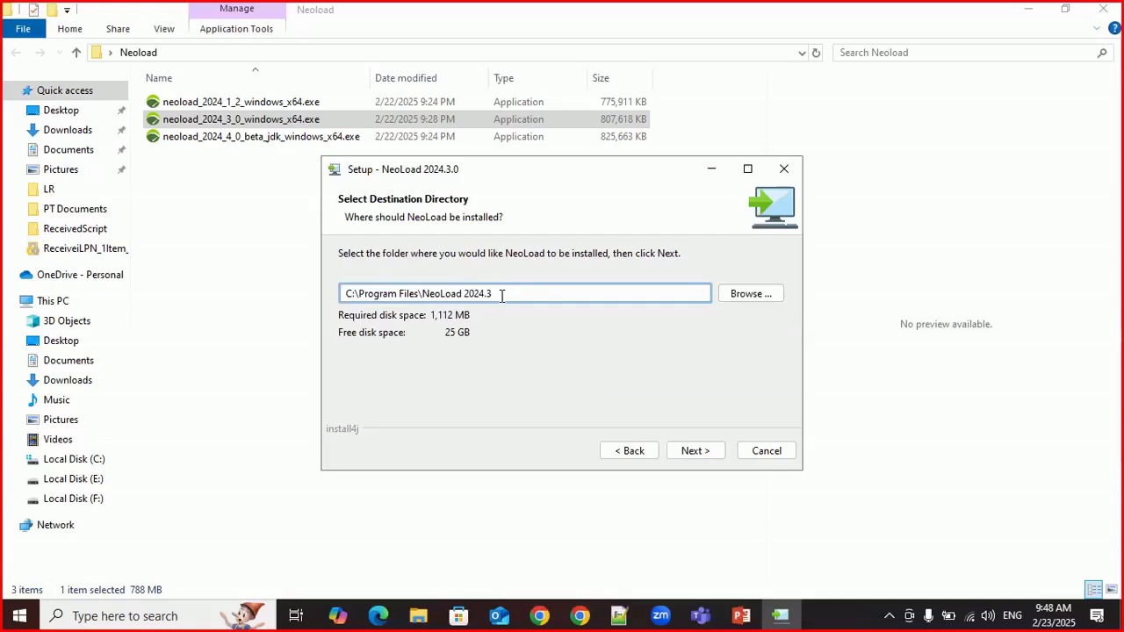
drag(501, 295, 336, 288)
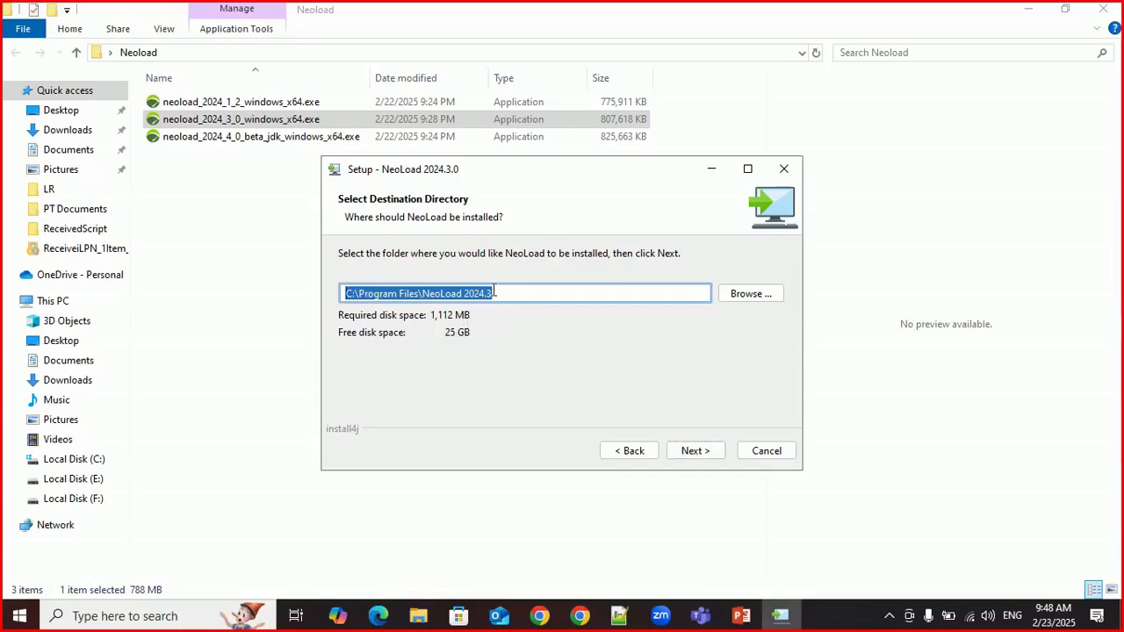
click(684, 455)
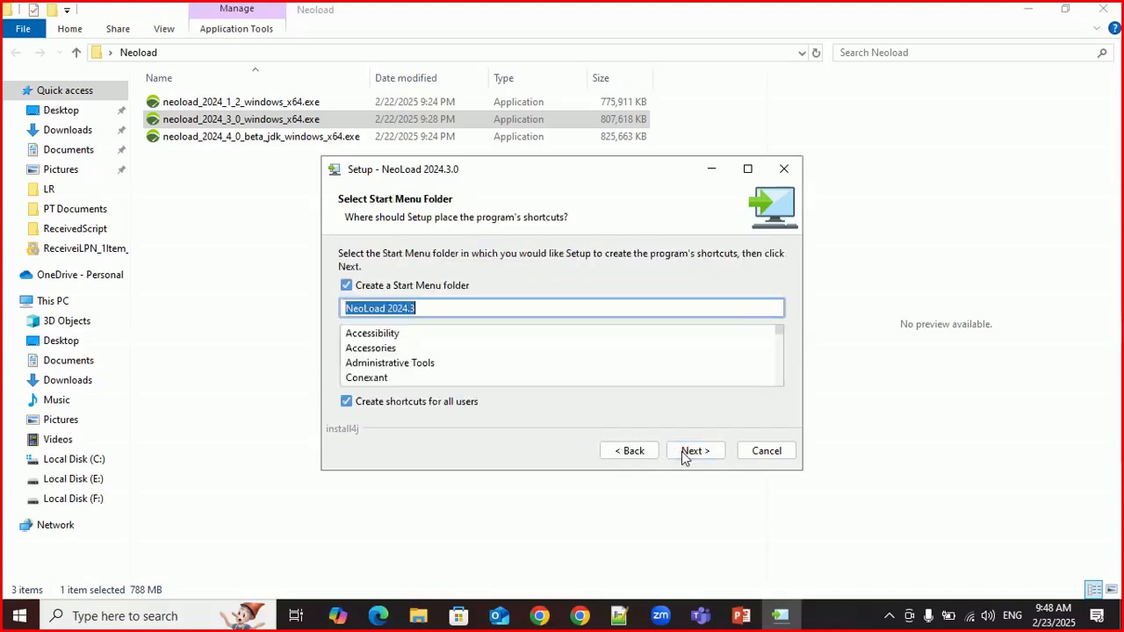
click(642, 453)
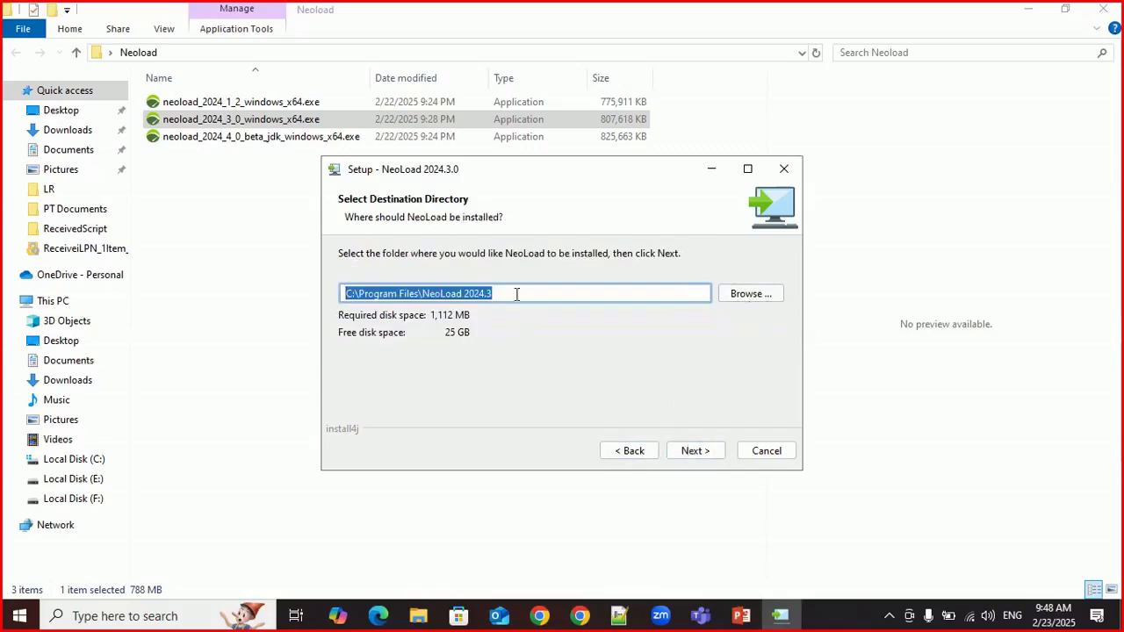
click(694, 450)
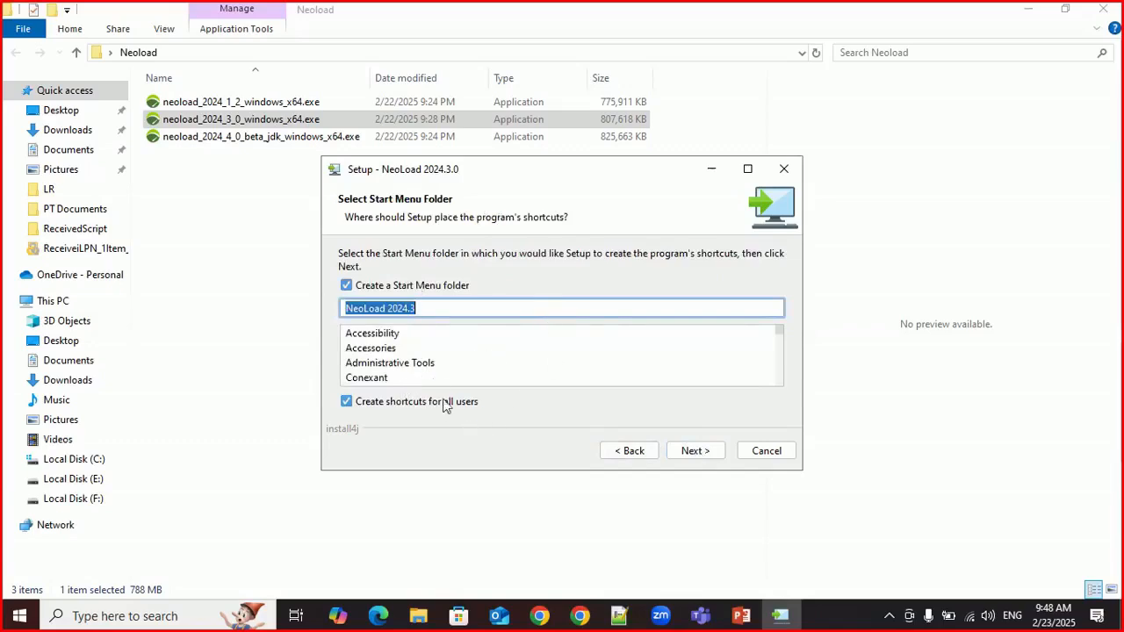
Step: Accept the NeoLoad 2024.3 Start Menu folder and start installing with Controller and Load Generator services under the Network Service account
click(696, 452)
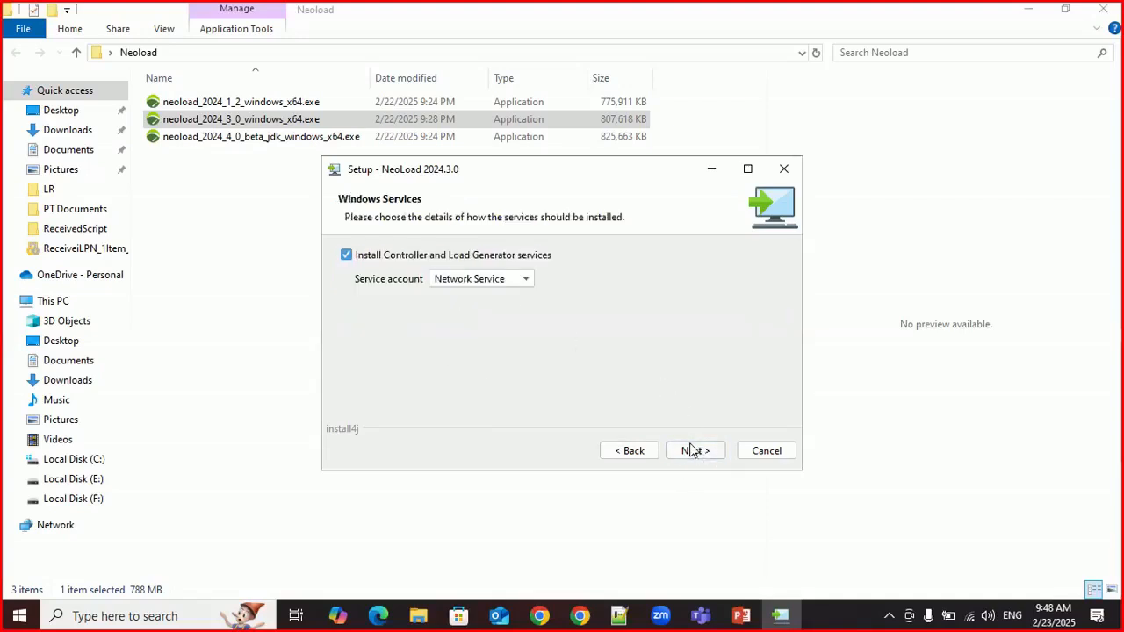
click(693, 451)
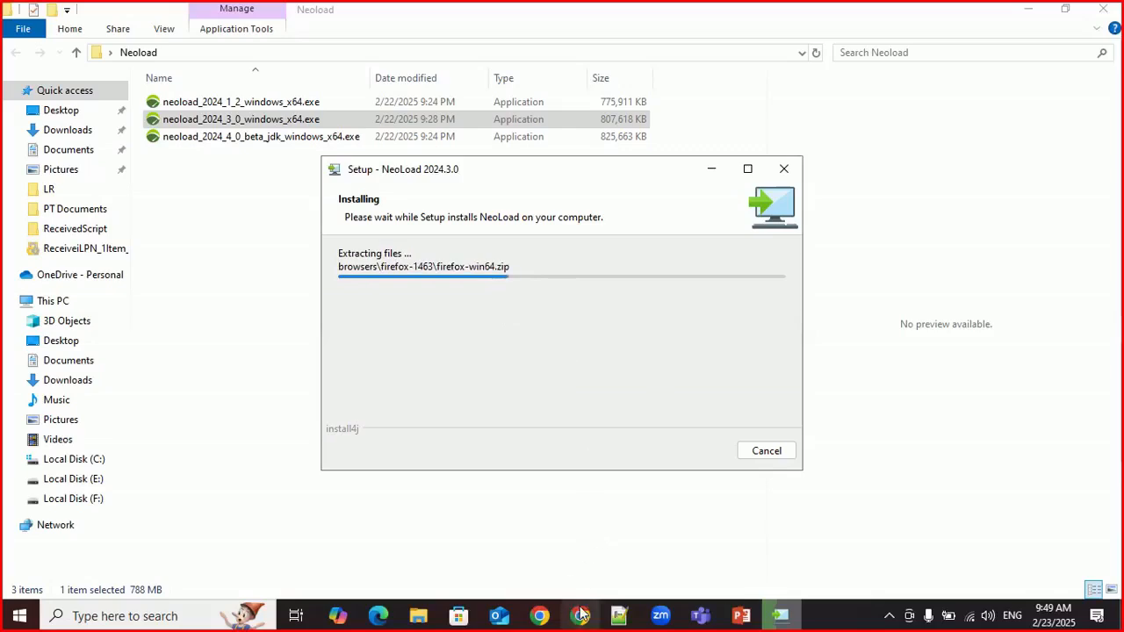
Step: Switch to the incognito Chrome window and bring up the nopCommerce store home page
mouse_move(580, 615)
click(573, 536)
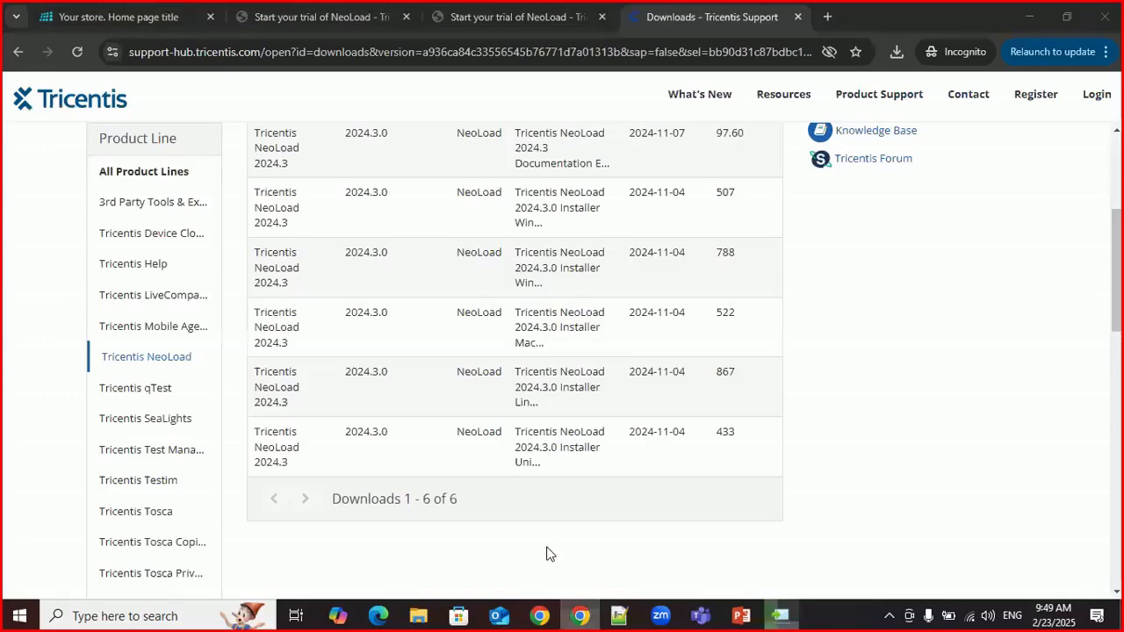
click(151, 25)
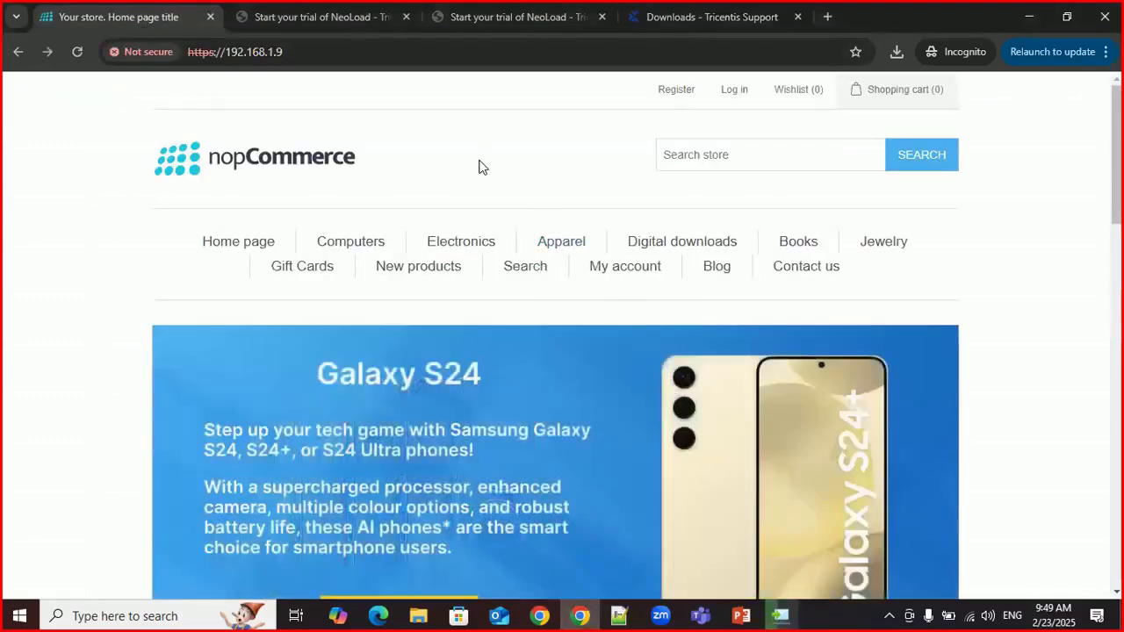
Step: Examine the nopCommerce home page from its banners and categories to the featured products, and check its address
scroll(278, 201, down, 1)
scroll(277, 201, down, 15)
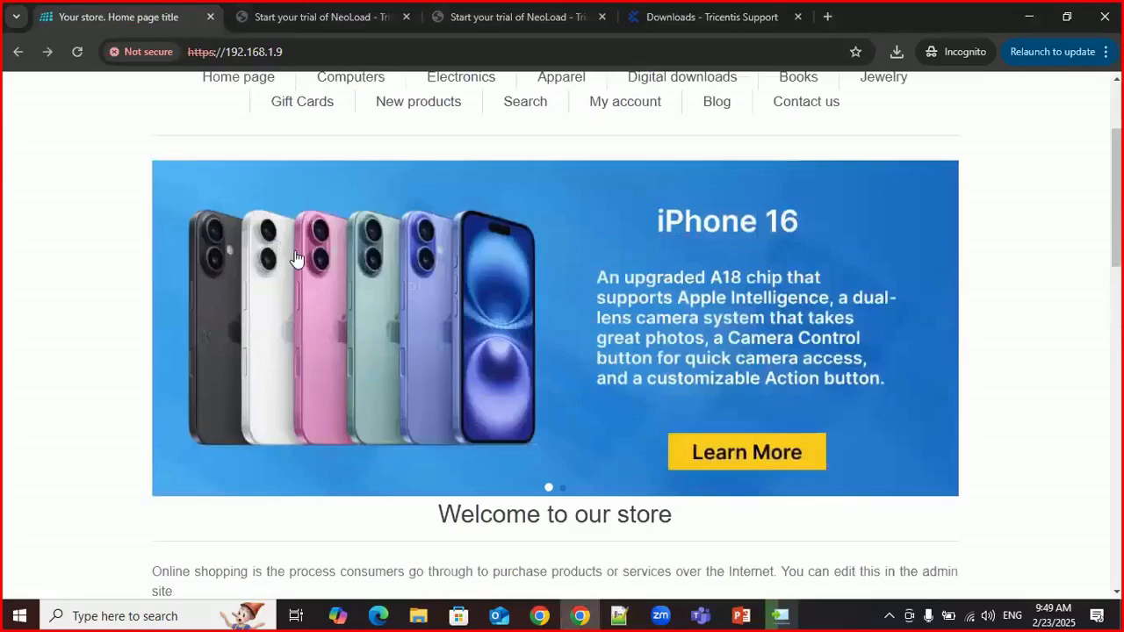
scroll(310, 261, up, 5)
scroll(316, 261, up, 6)
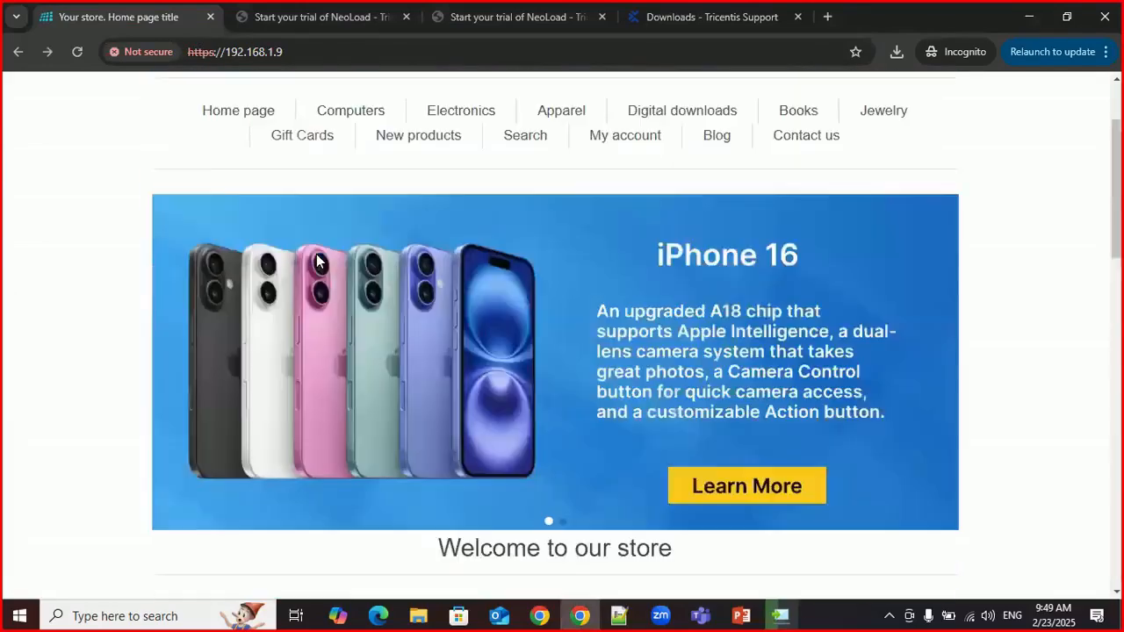
scroll(318, 261, up, 2)
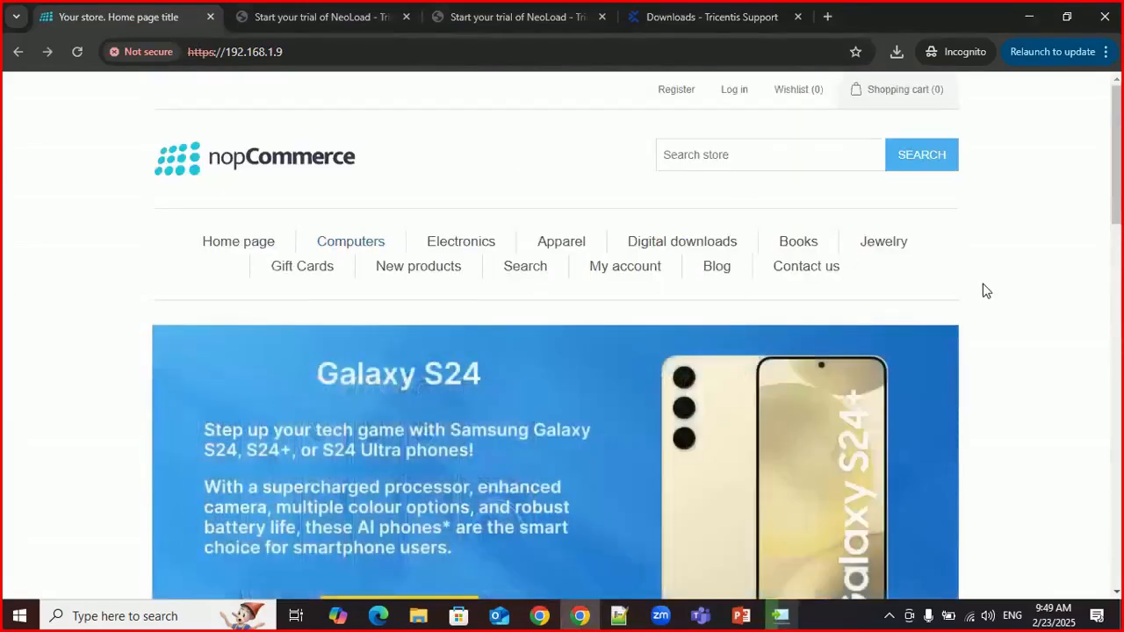
scroll(984, 291, down, 2)
scroll(996, 287, down, 1)
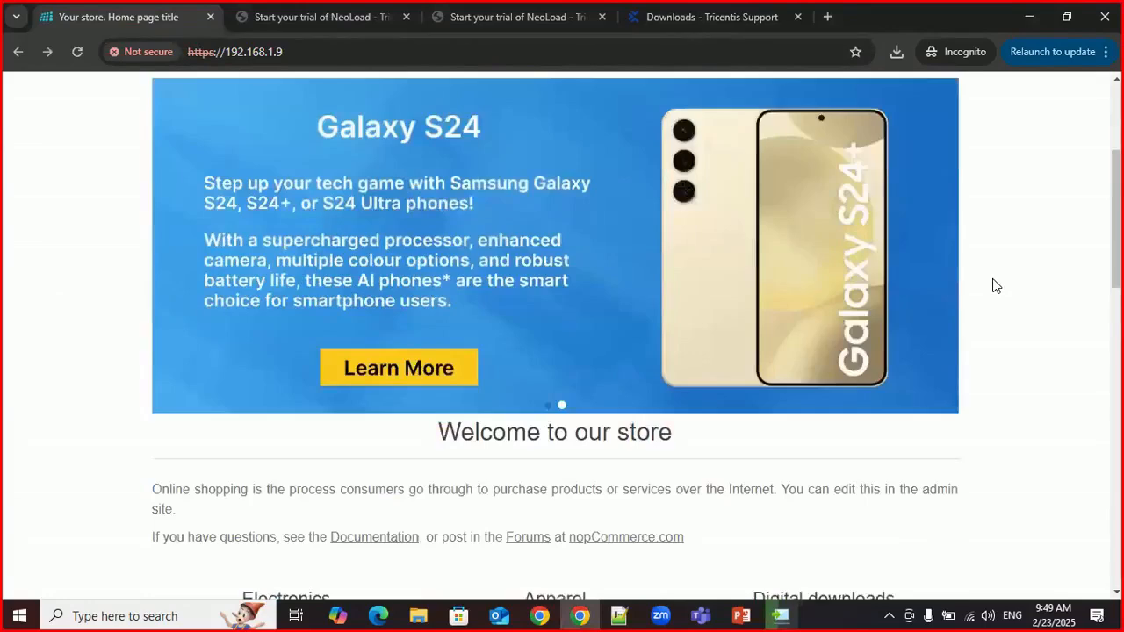
scroll(1049, 357, down, 2)
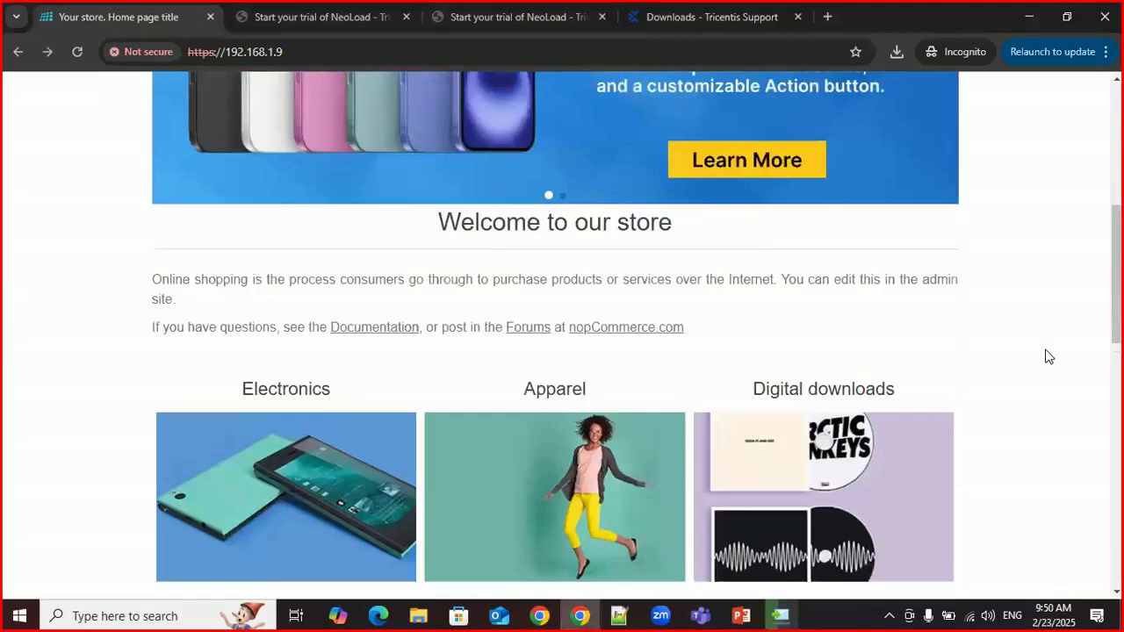
scroll(1050, 356, down, 7)
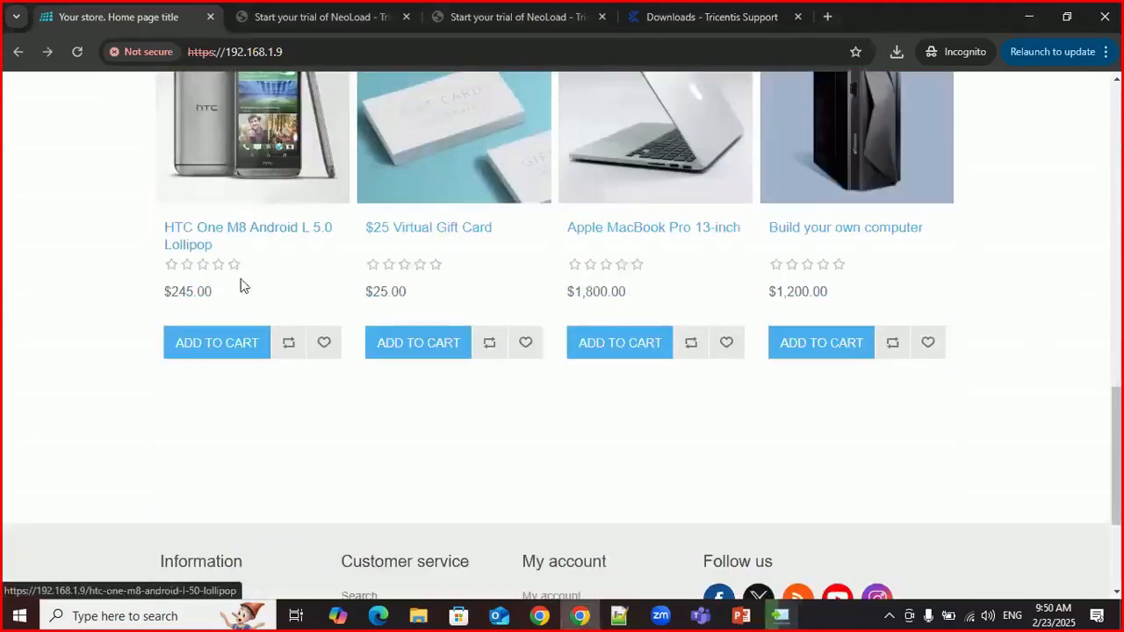
scroll(311, 311, up, 10)
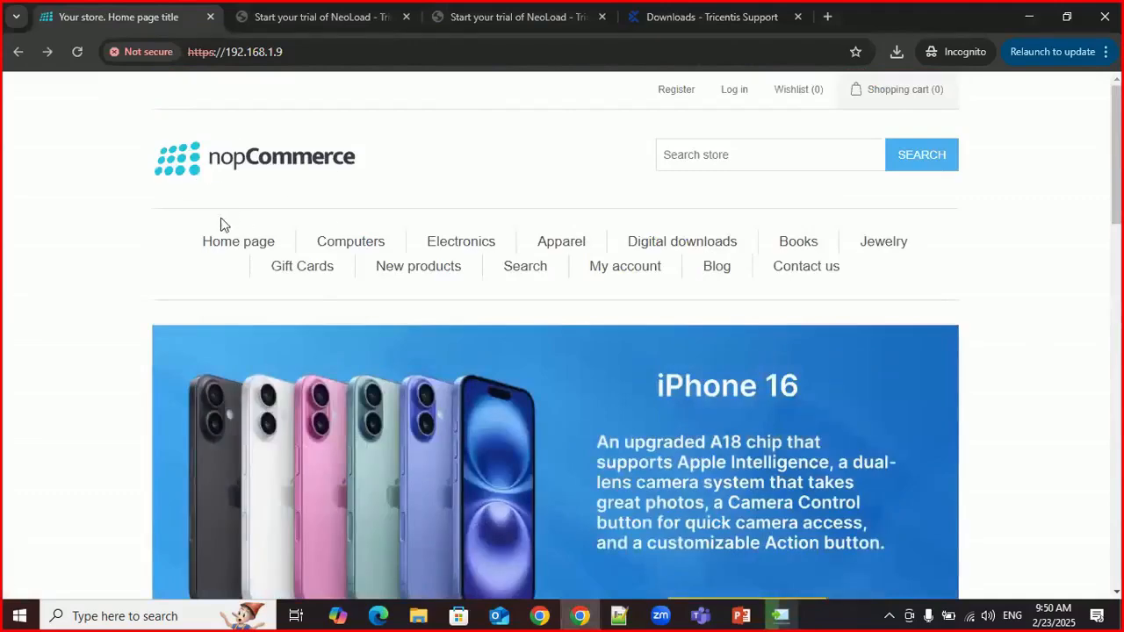
scroll(195, 279, down, 2)
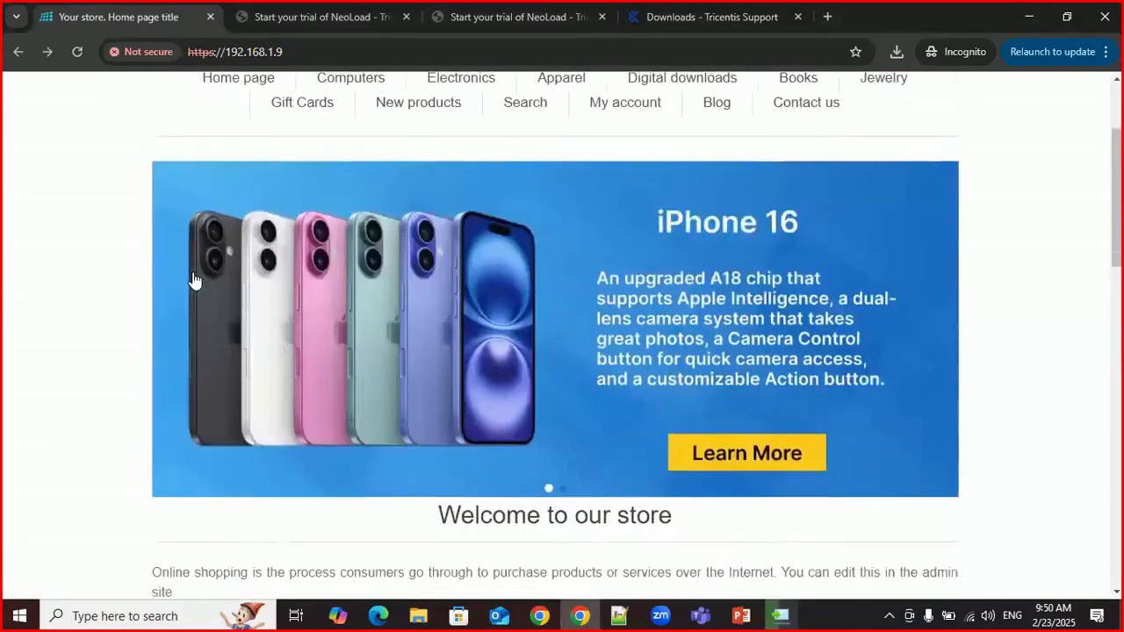
scroll(195, 280, down, 2)
scroll(193, 279, down, 1)
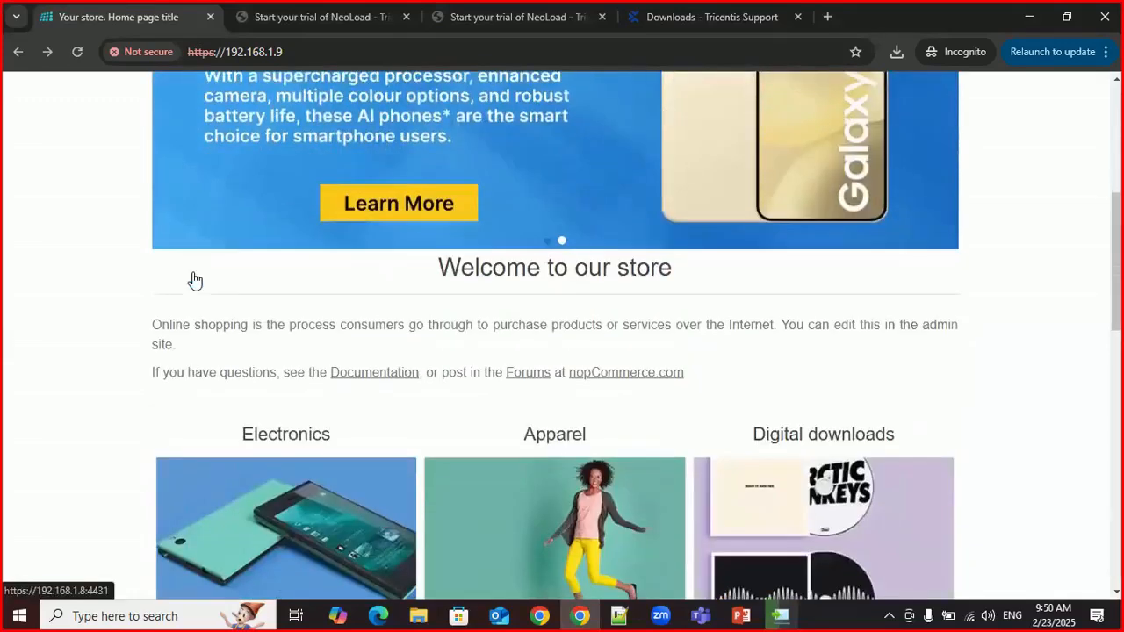
scroll(195, 279, up, 5)
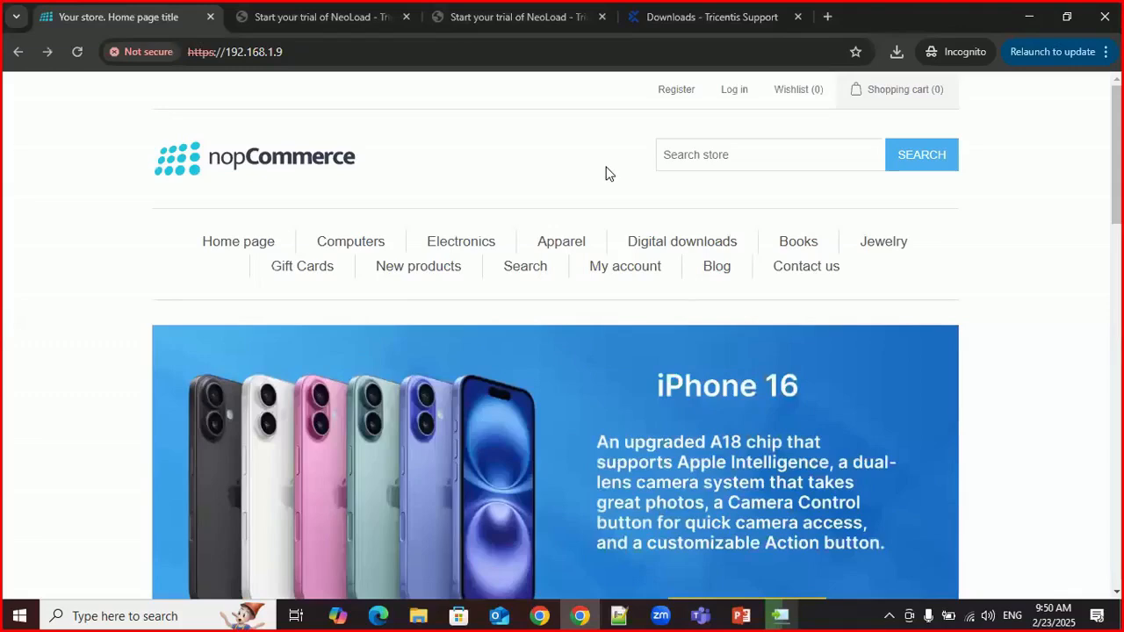
click(300, 52)
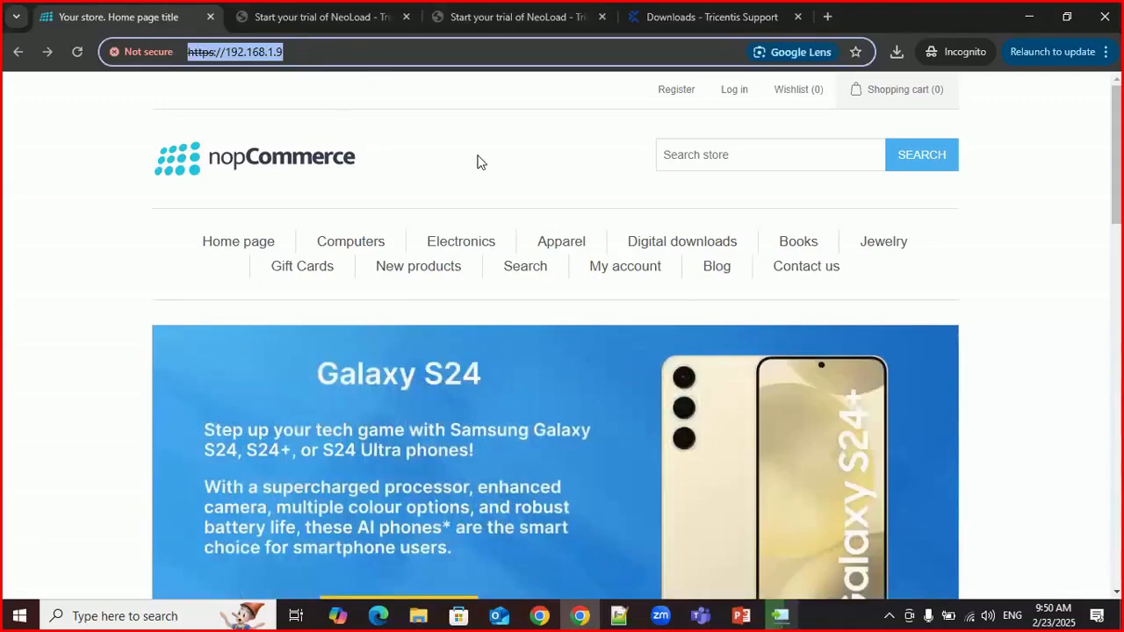
click(478, 163)
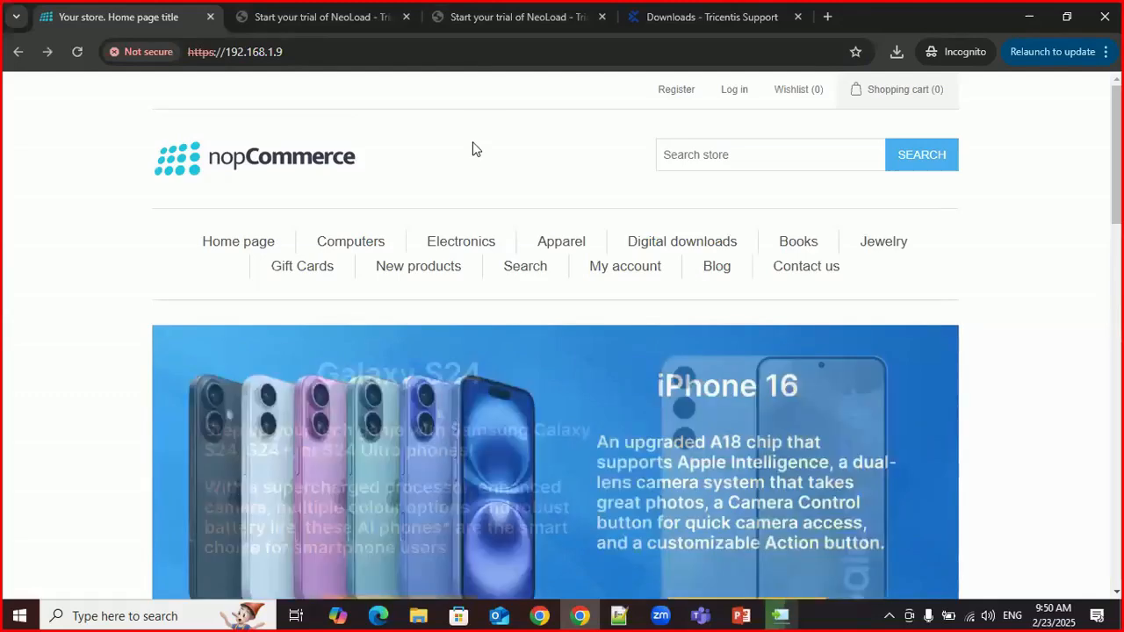
Step: Open the browser's developer tools for the store page and dock them on the right side
key(F12)
click(1111, 30)
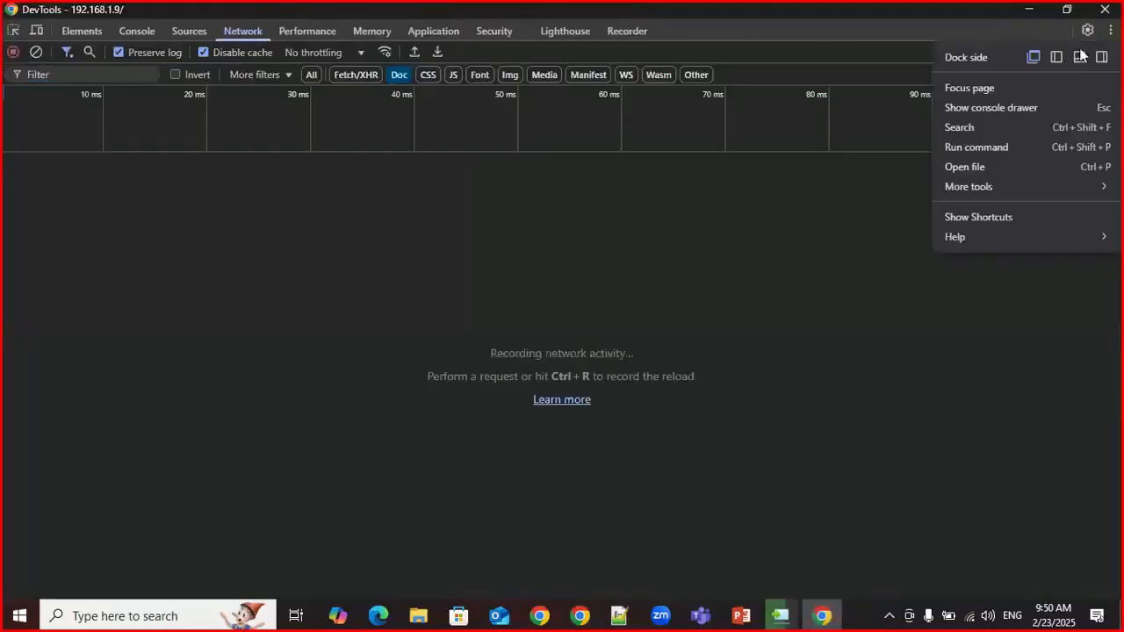
click(1103, 56)
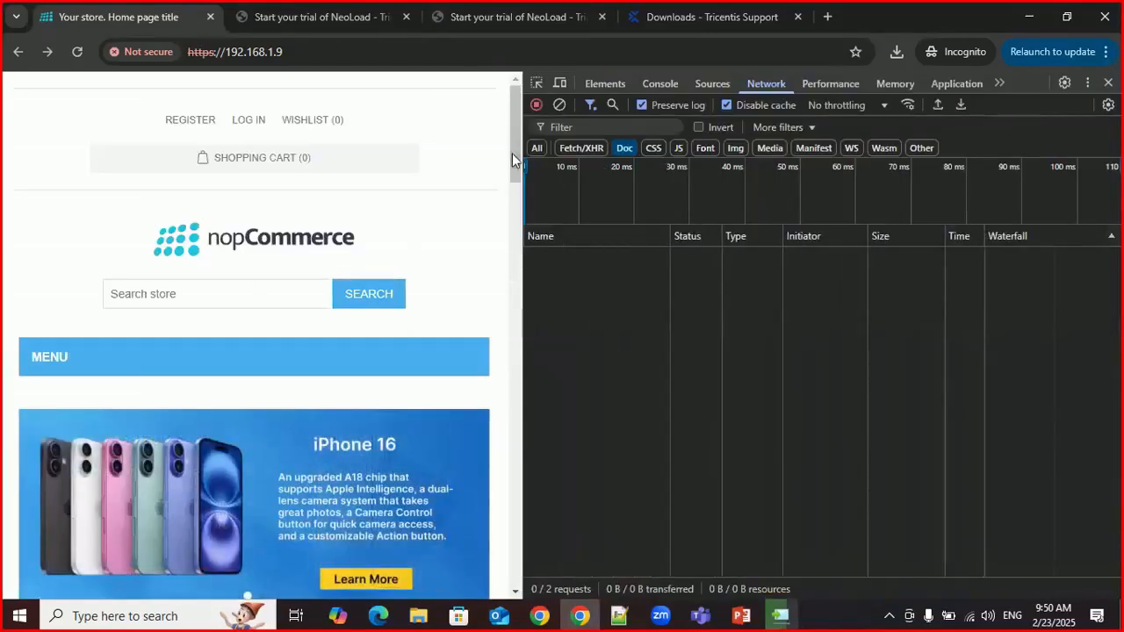
Step: Show all request types in a cleared network log and load 192.168.1.9 again to record its requests
click(536, 148)
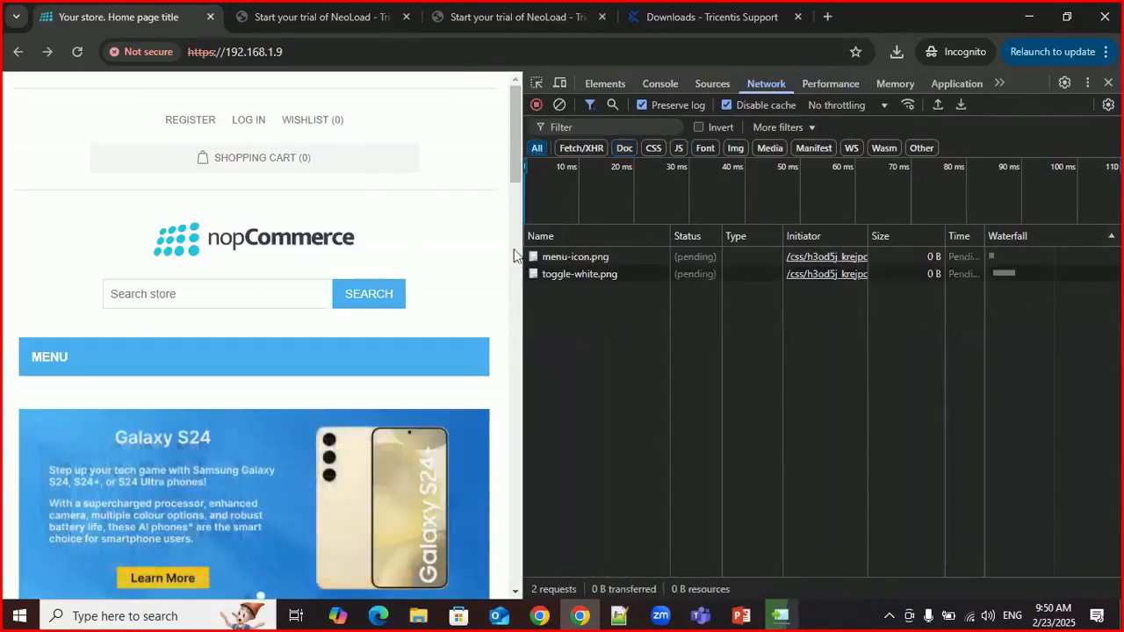
click(560, 104)
click(294, 51)
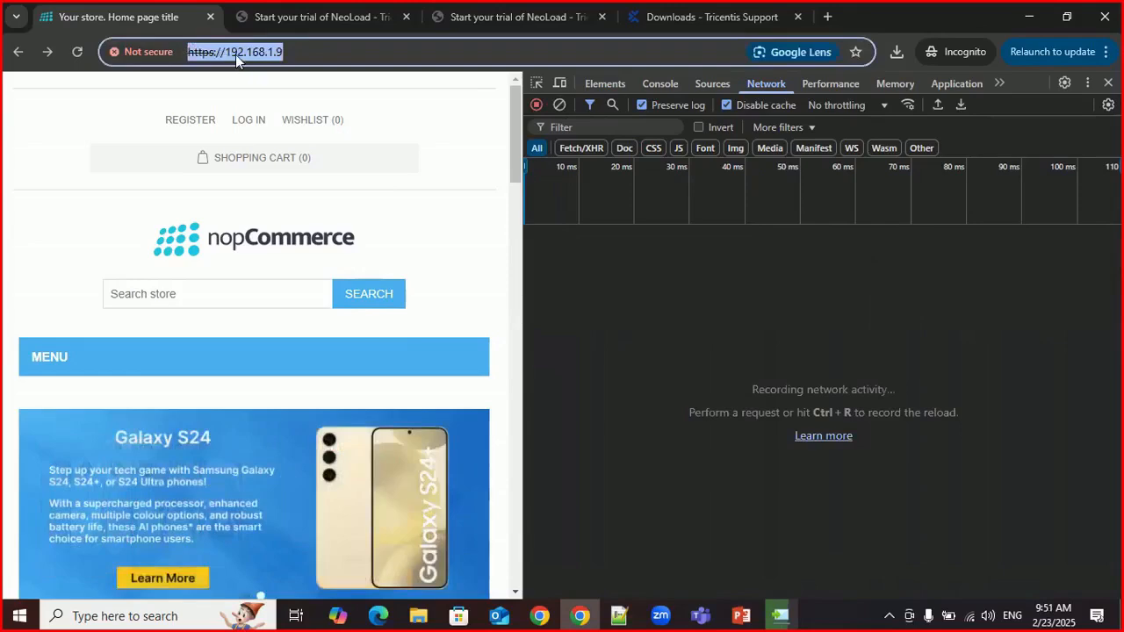
key(Return)
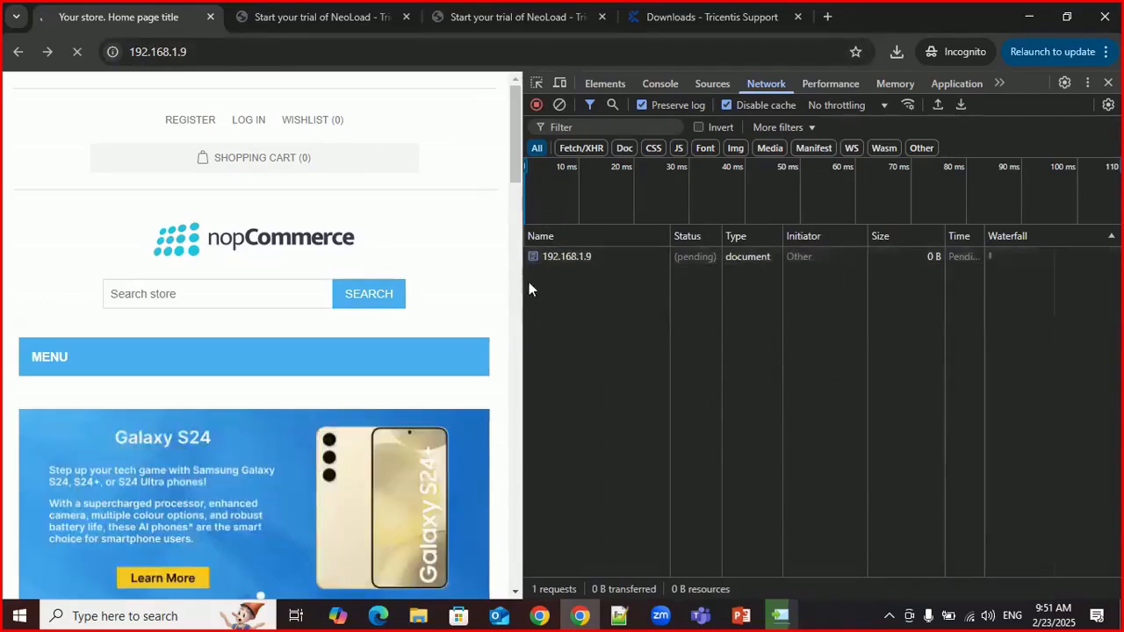
Step: Widen the developer tools and examine the home page's recorded requests with their statuses, types, sizes and times
drag(523, 286, 410, 280)
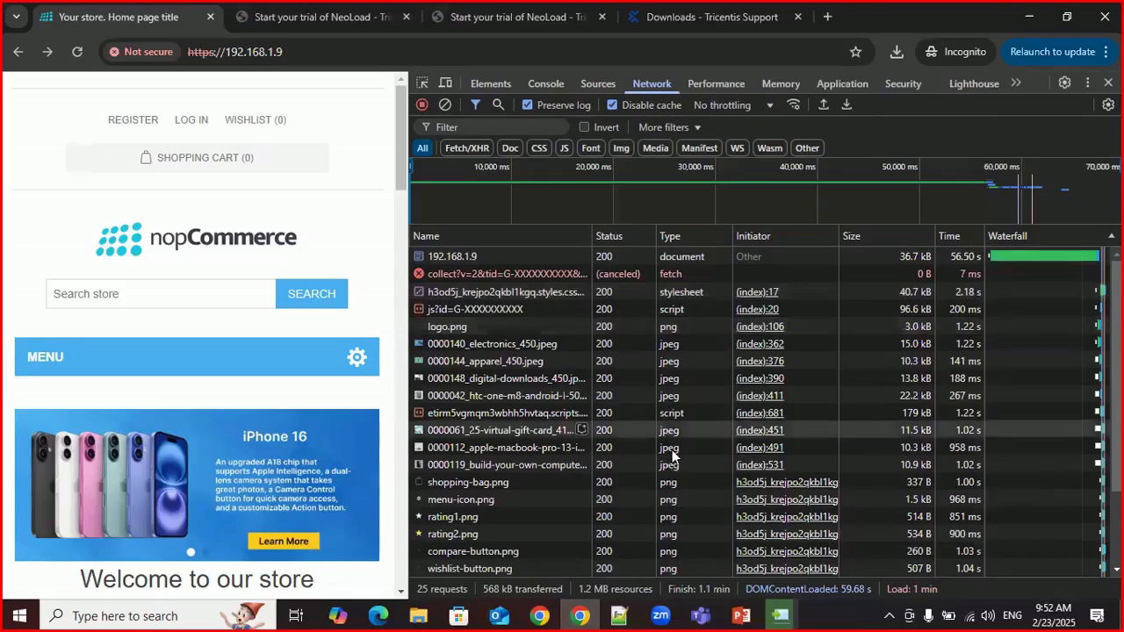
scroll(676, 453, down, 2)
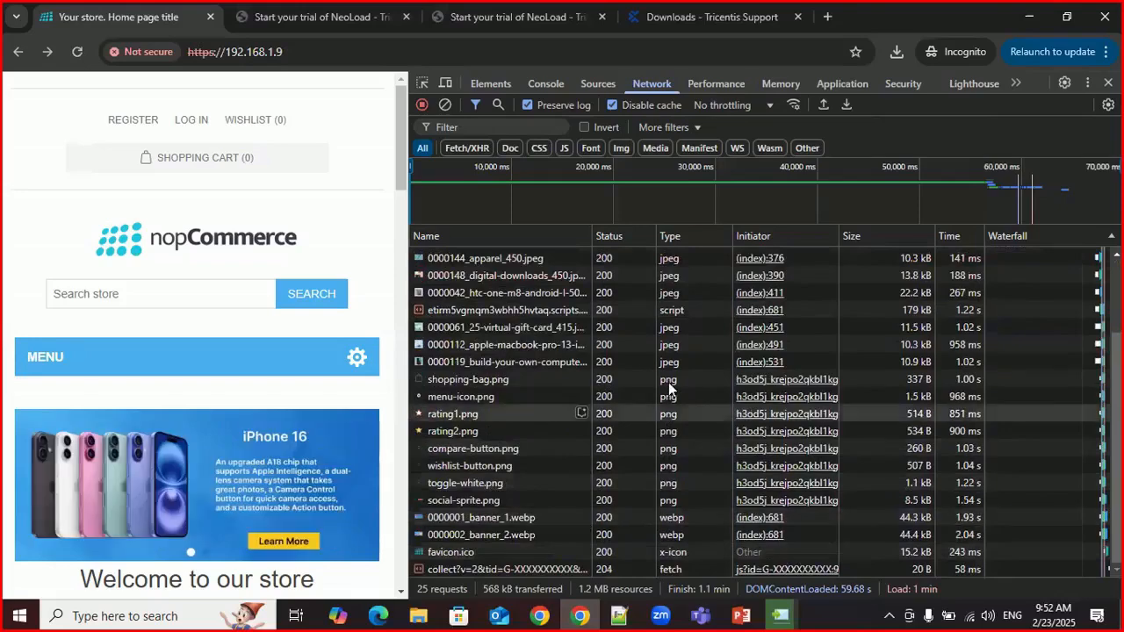
Step: Close the developer tools and open the store's registration page to examine its form from the personal details to the password fields
scroll(670, 378, up, 2)
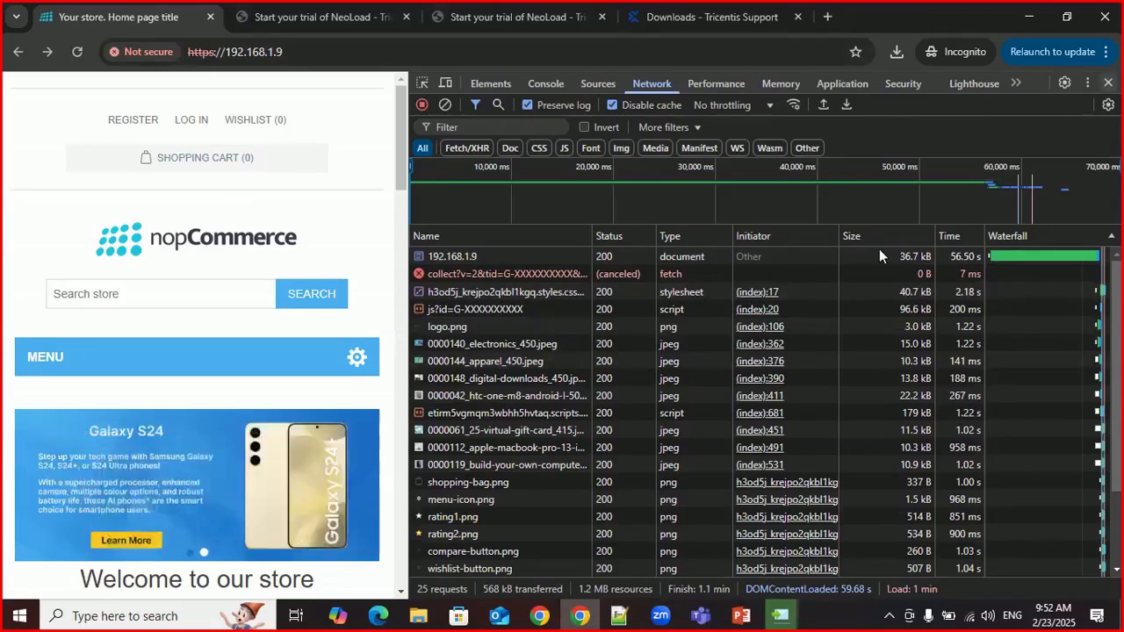
key(F12)
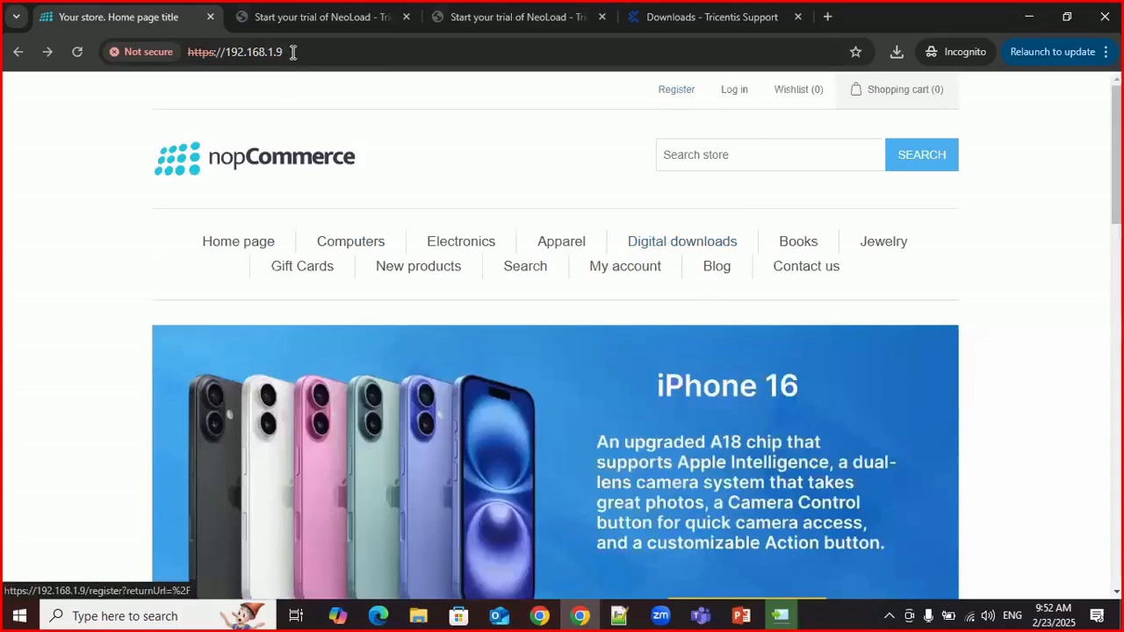
click(674, 92)
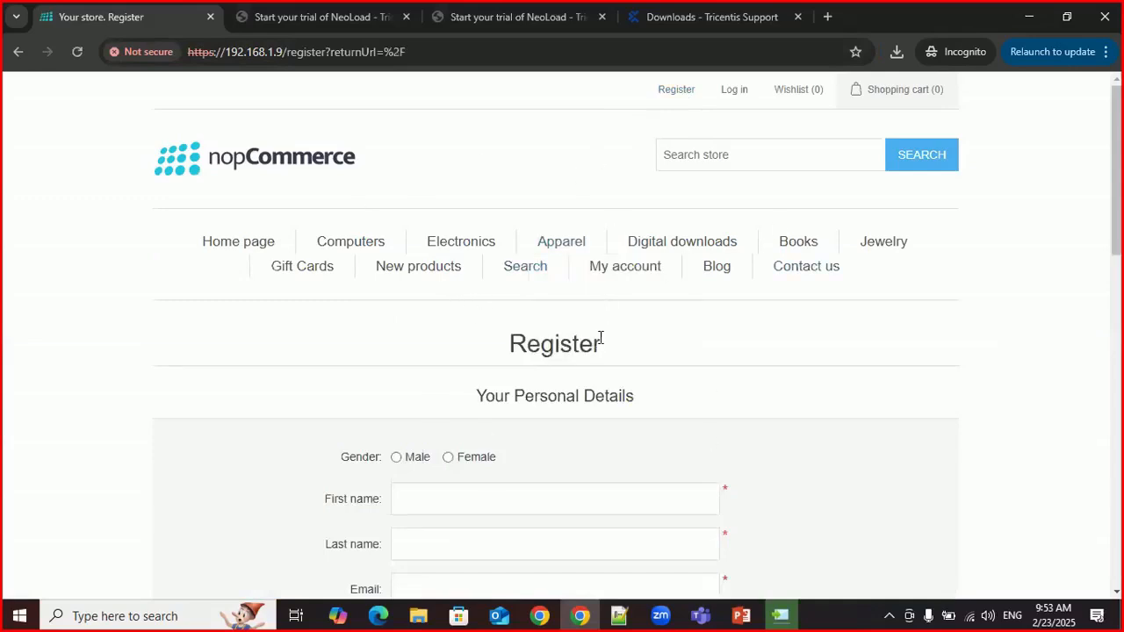
scroll(600, 339, down, 8)
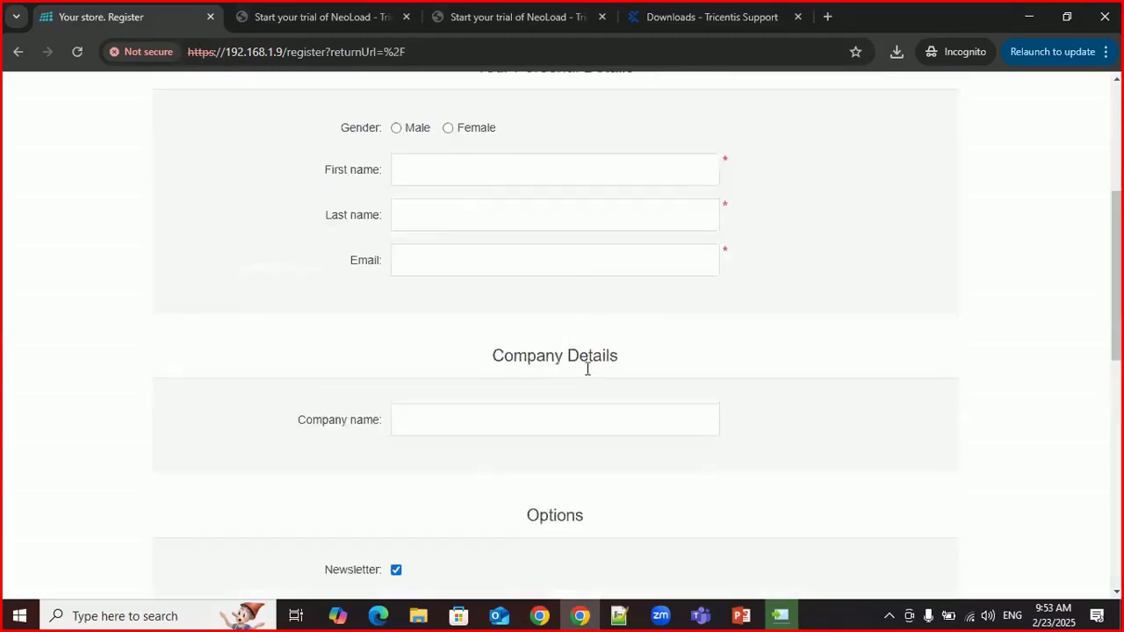
scroll(616, 409, down, 3)
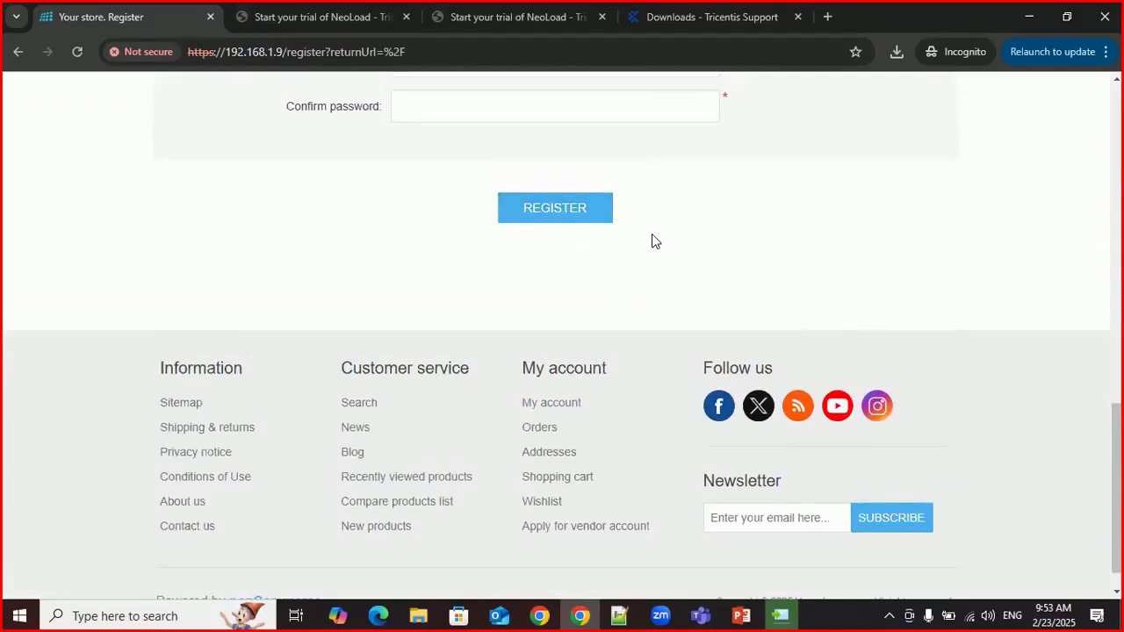
scroll(465, 309, up, 4)
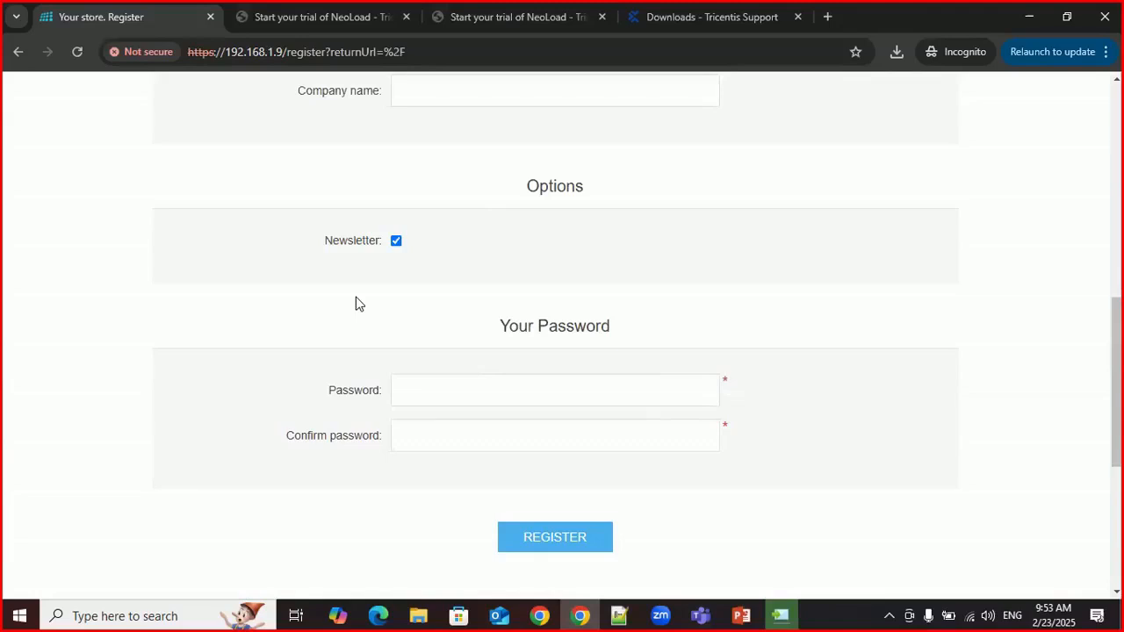
scroll(360, 302, up, 8)
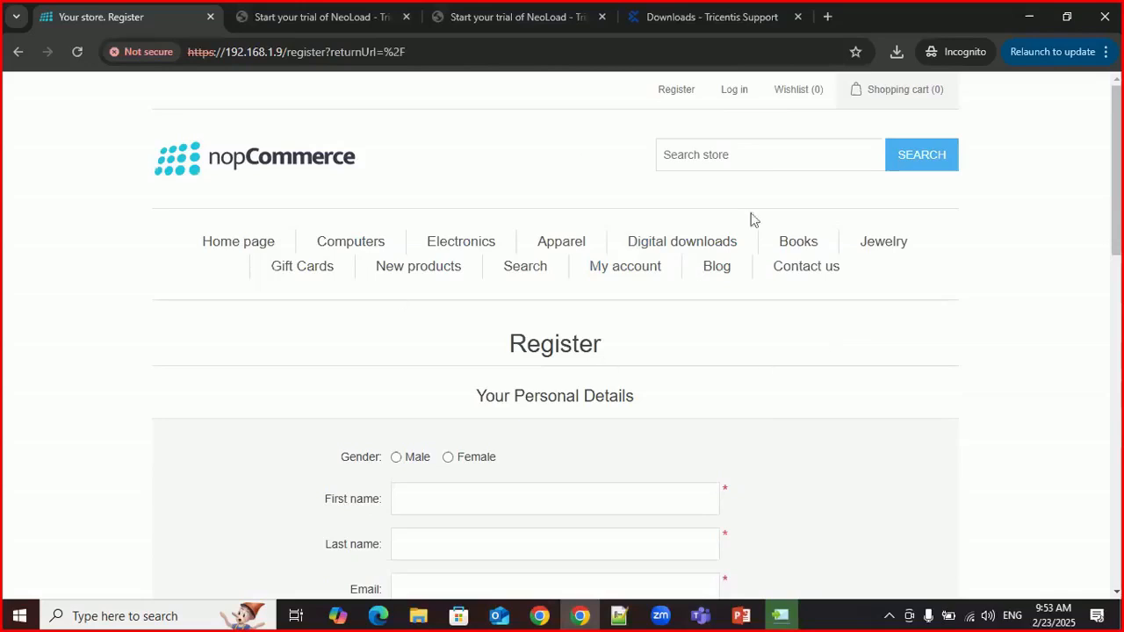
Step: Switch to the NeoLoad 2024.3.0 setup, minimize the browser, and finish the installation with a desktop icon created and NeoLoad launched
click(790, 614)
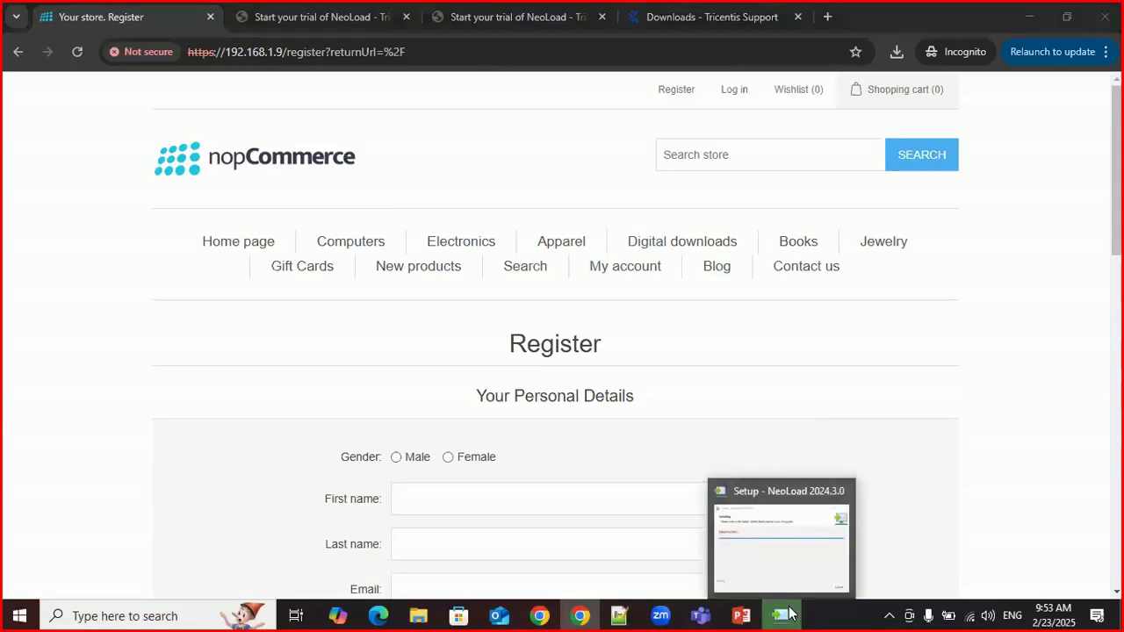
click(790, 614)
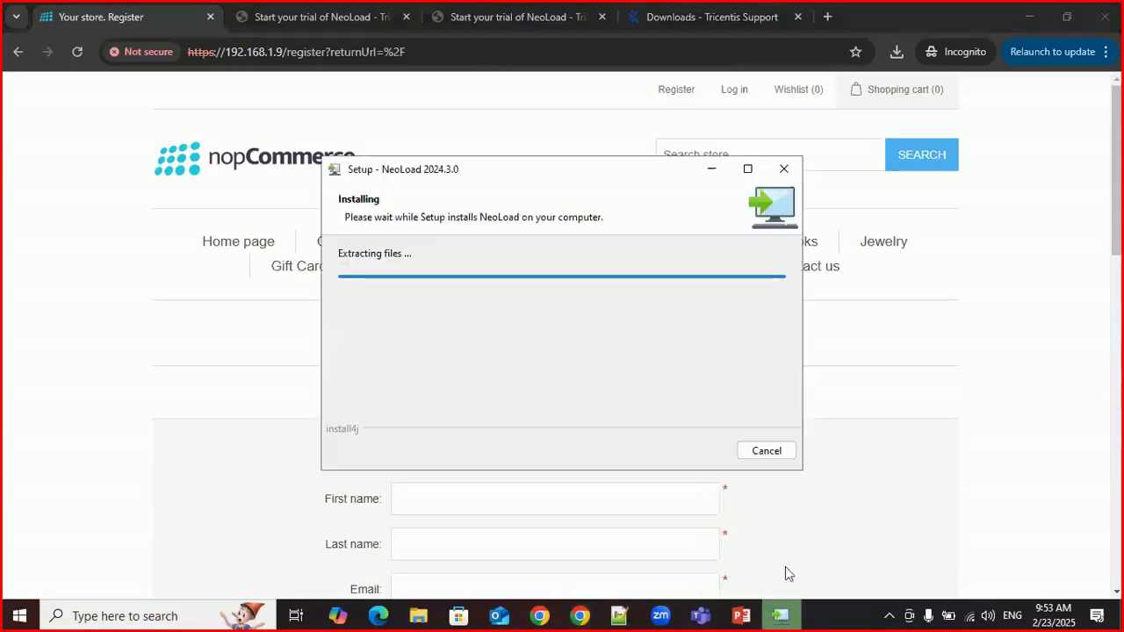
click(1030, 18)
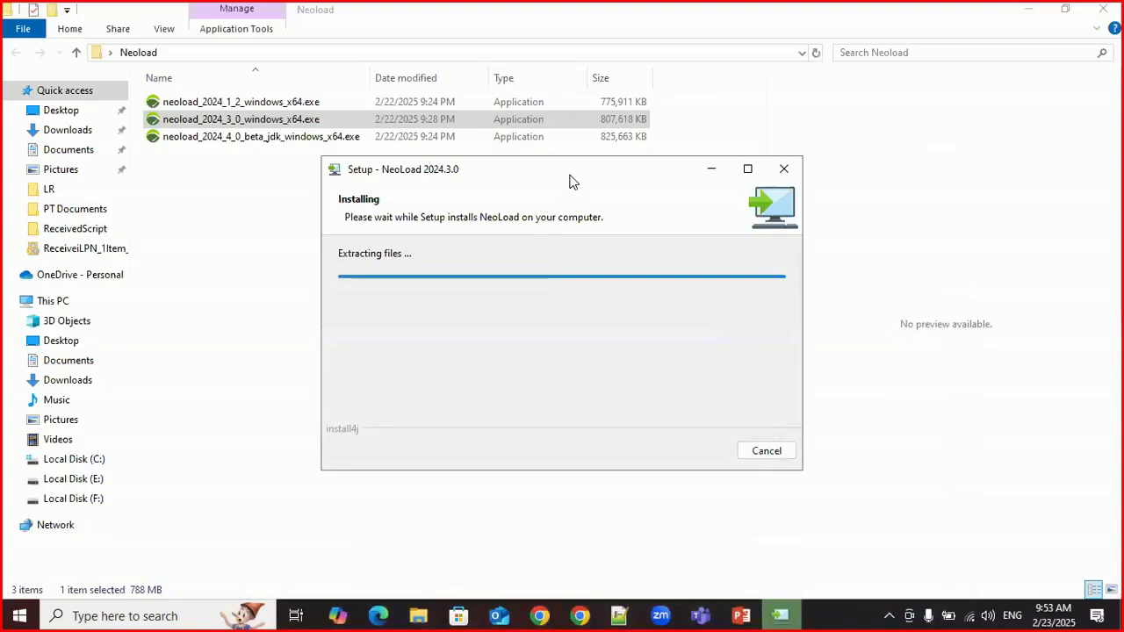
drag(570, 182, 547, 215)
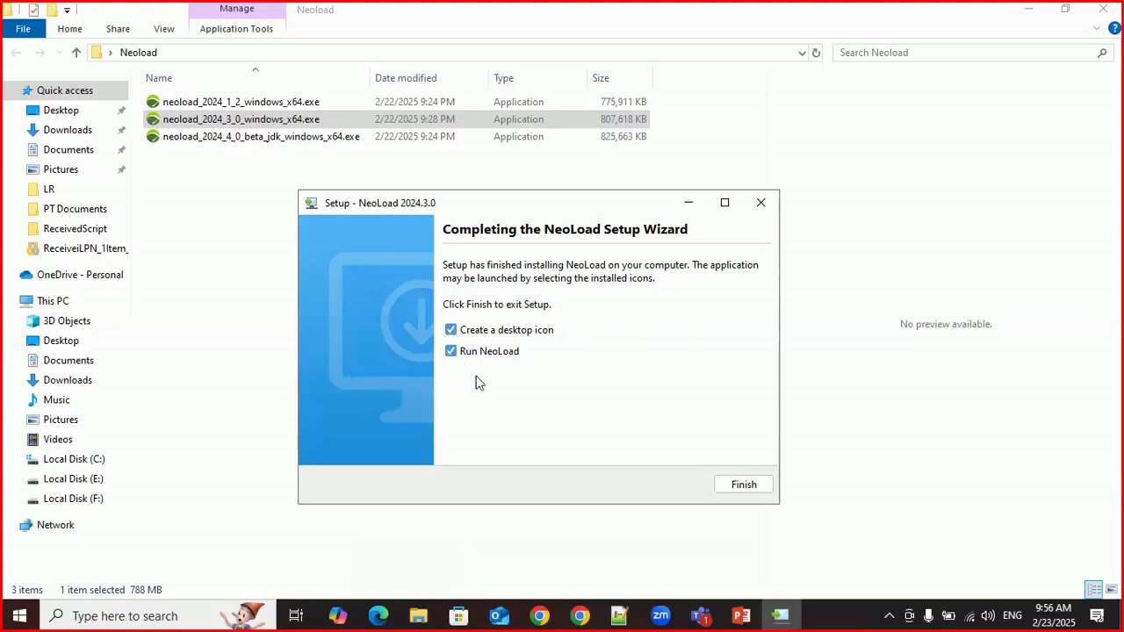
click(738, 489)
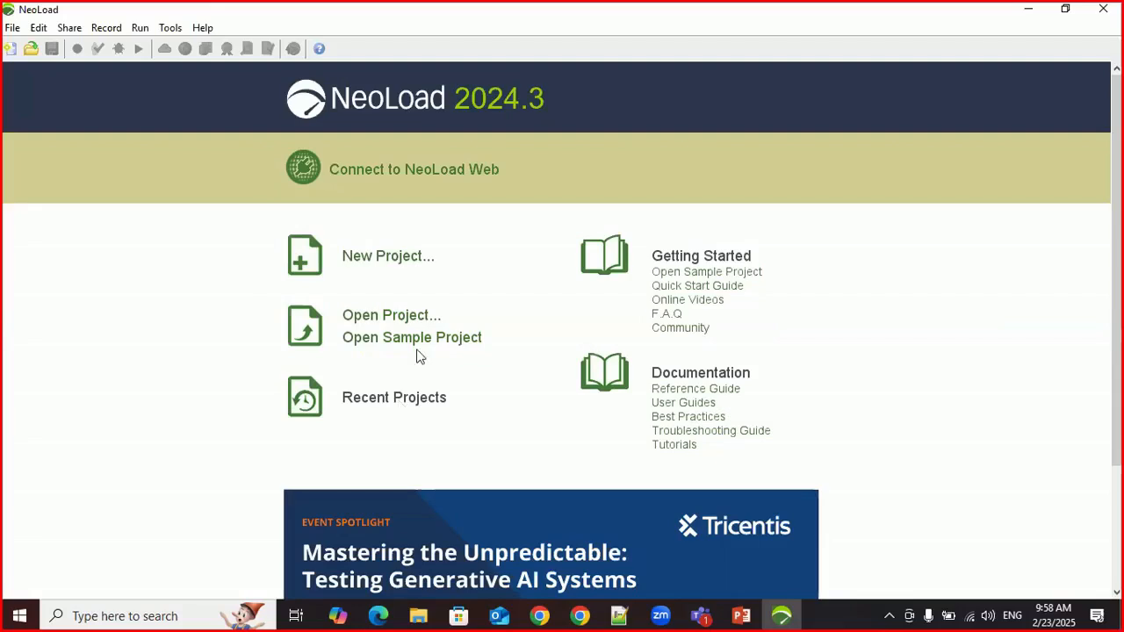
Step: Start a new project from the NeoLoad start page and name it DemoProject
click(664, 300)
scroll(527, 314, down, 3)
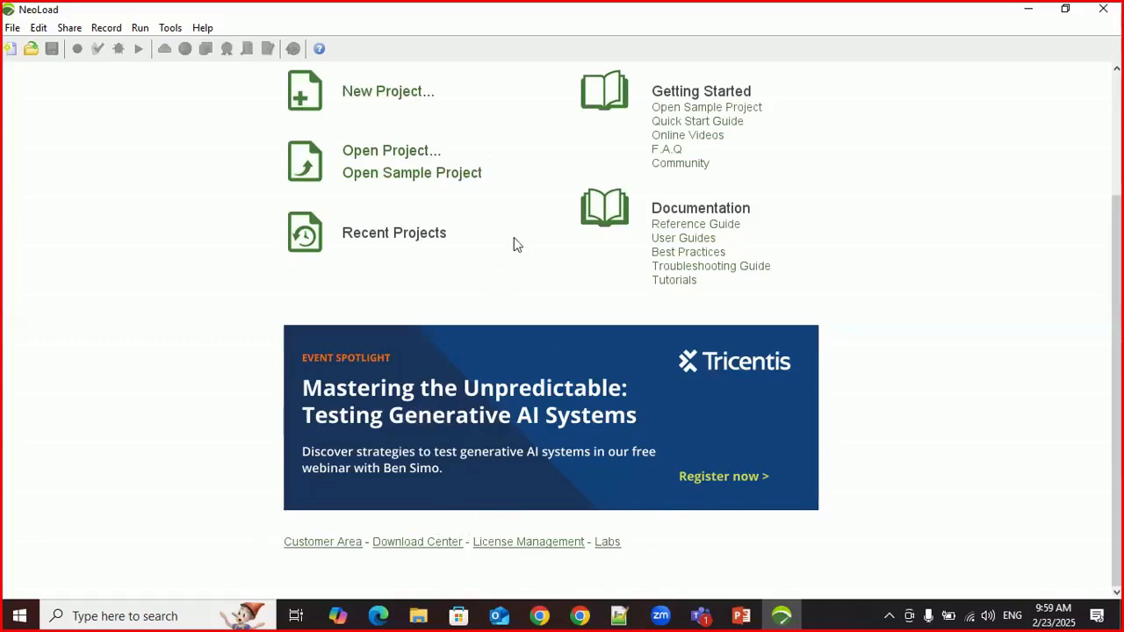
scroll(516, 259, up, 3)
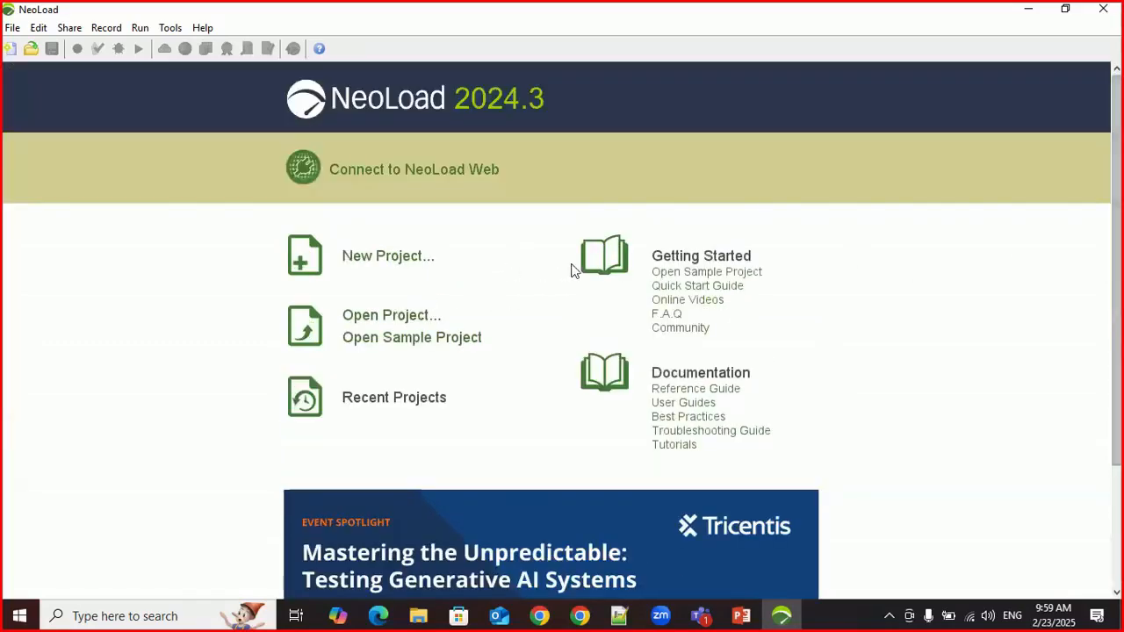
click(369, 261)
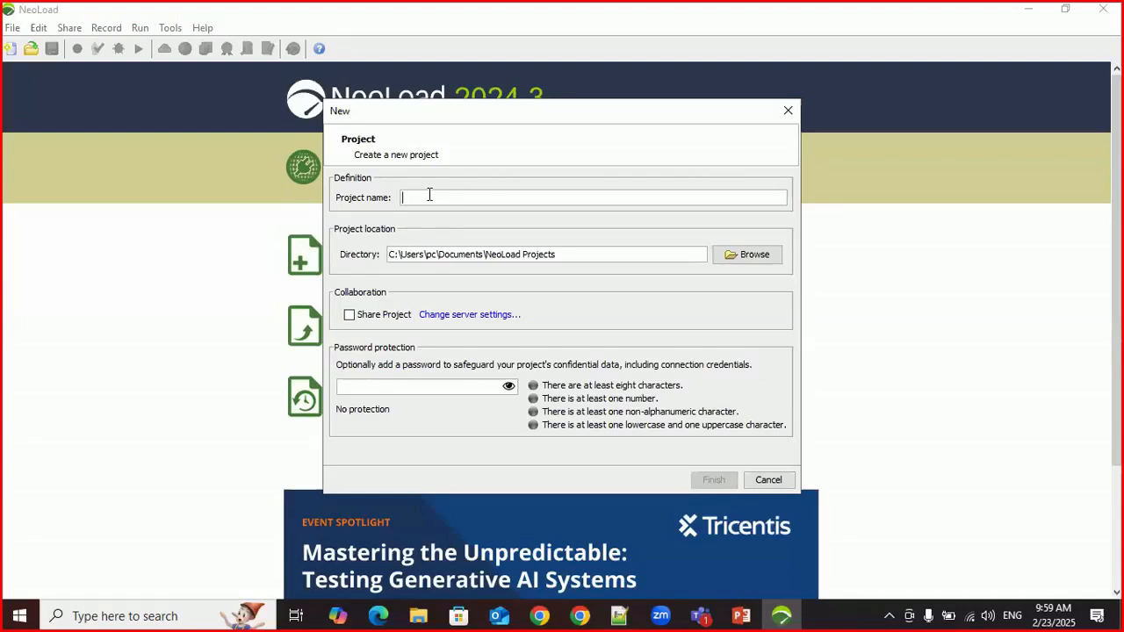
text(DemoPro)
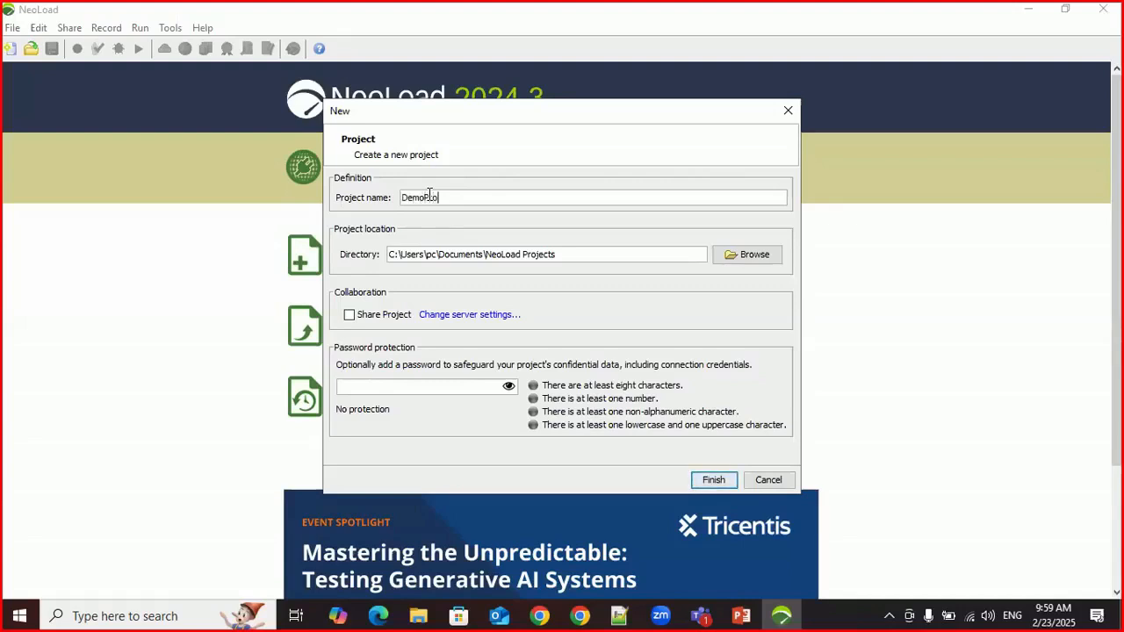
text(ject)
Step: Try the project name with a space, as Demo Project, and remove the space again
drag(455, 199, 390, 201)
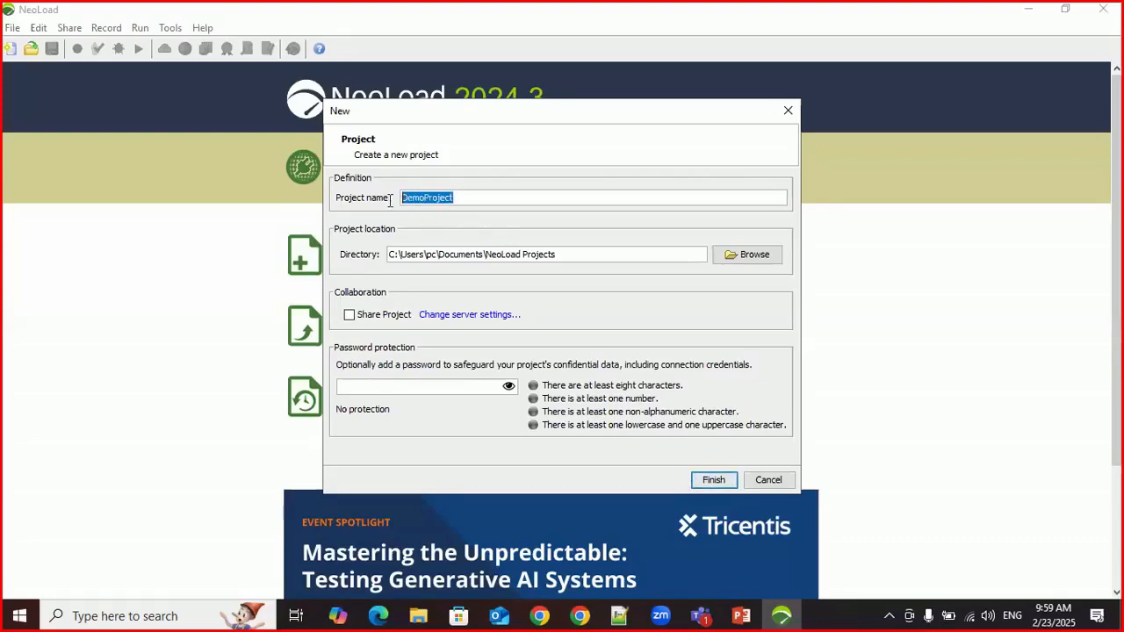
click(426, 198)
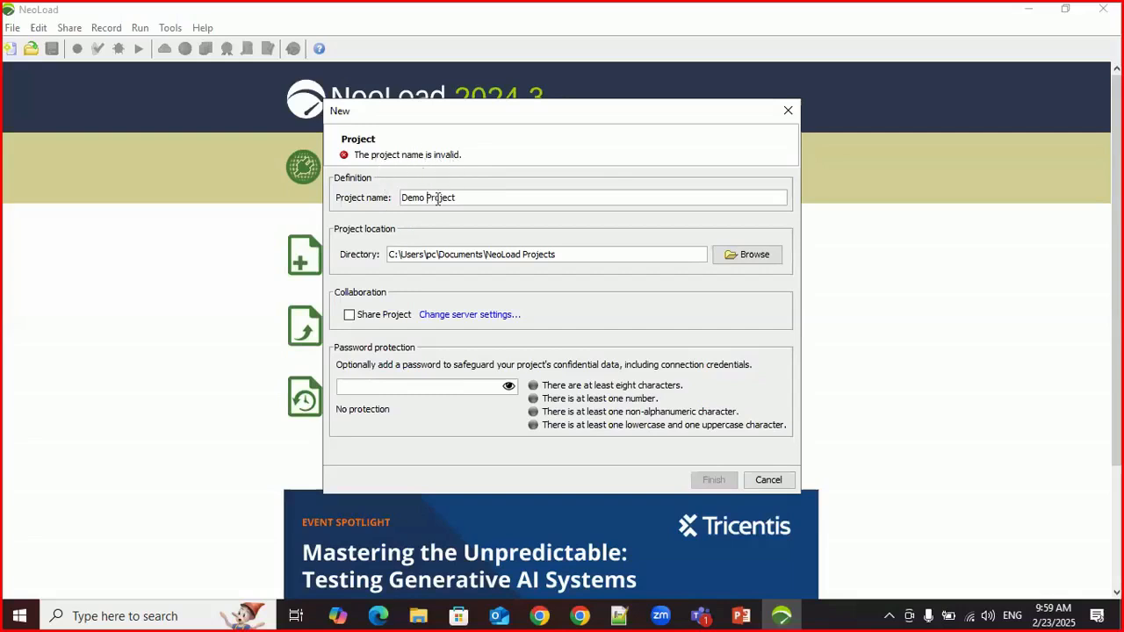
drag(428, 196, 448, 198)
click(428, 198)
key(BackSpace)
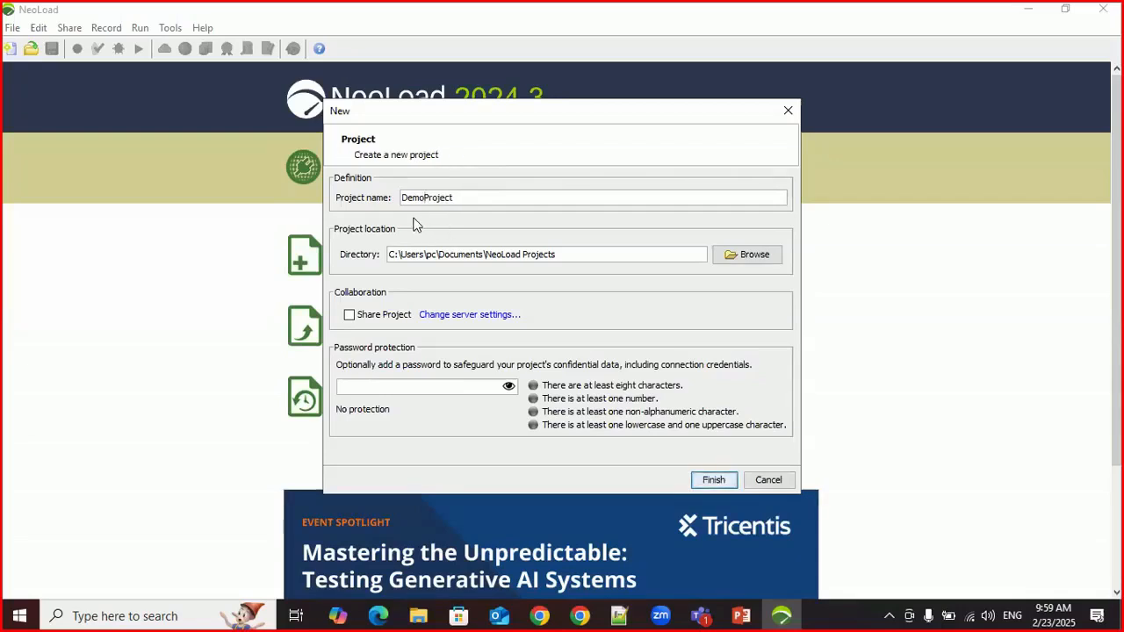
Step: Try an underscore and a space between the two words of the project name, and remove each again
drag(404, 197, 456, 197)
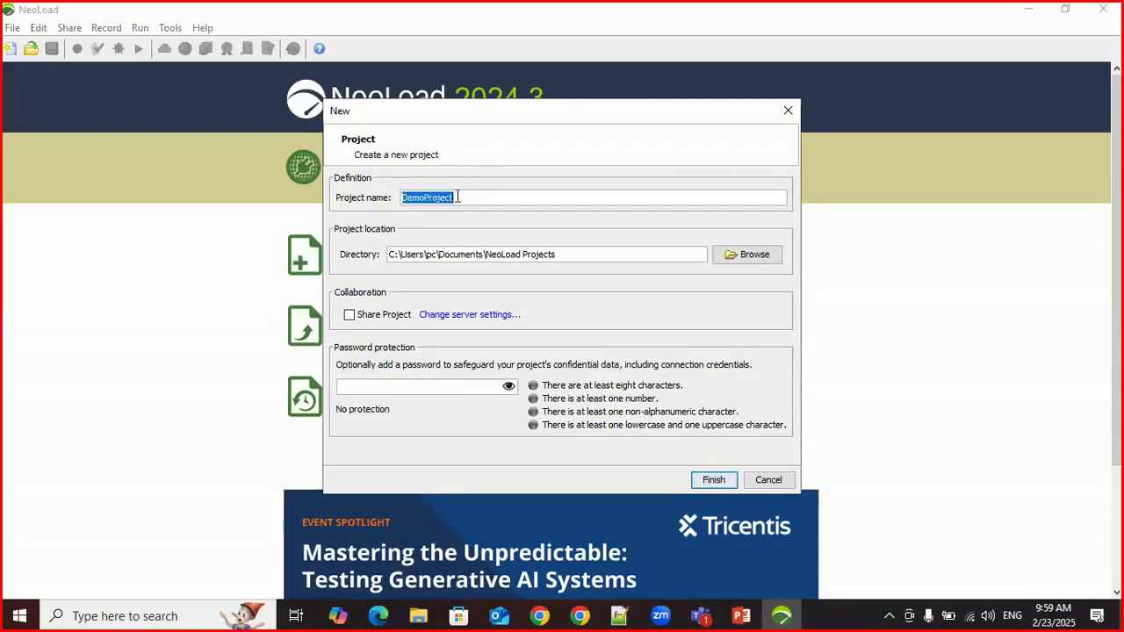
click(436, 197)
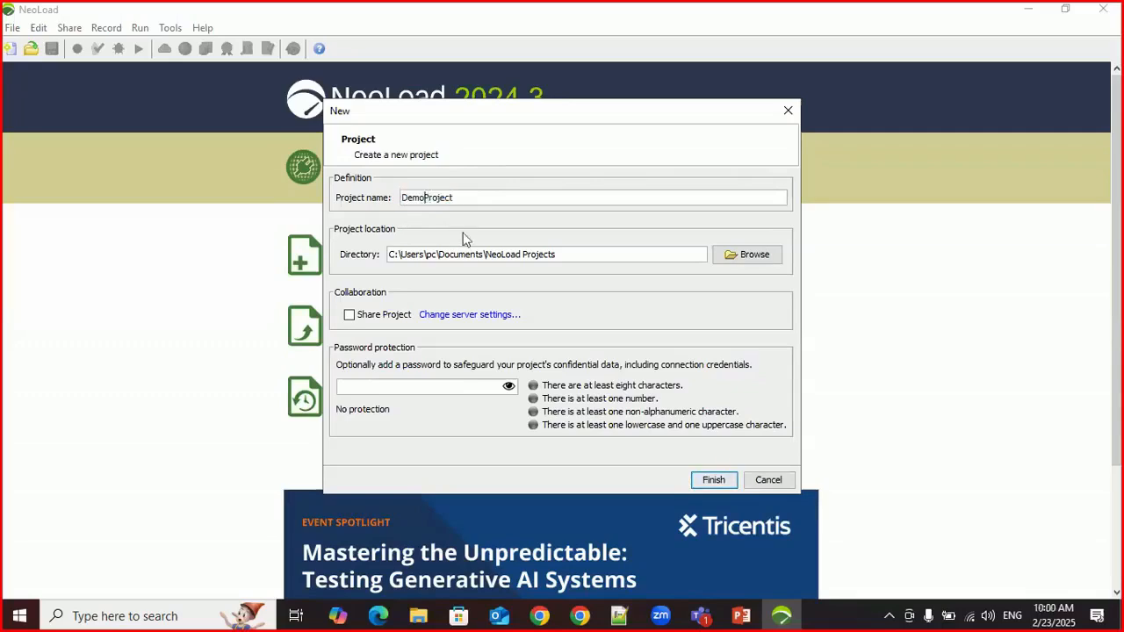
text(_)
key(BackSpace)
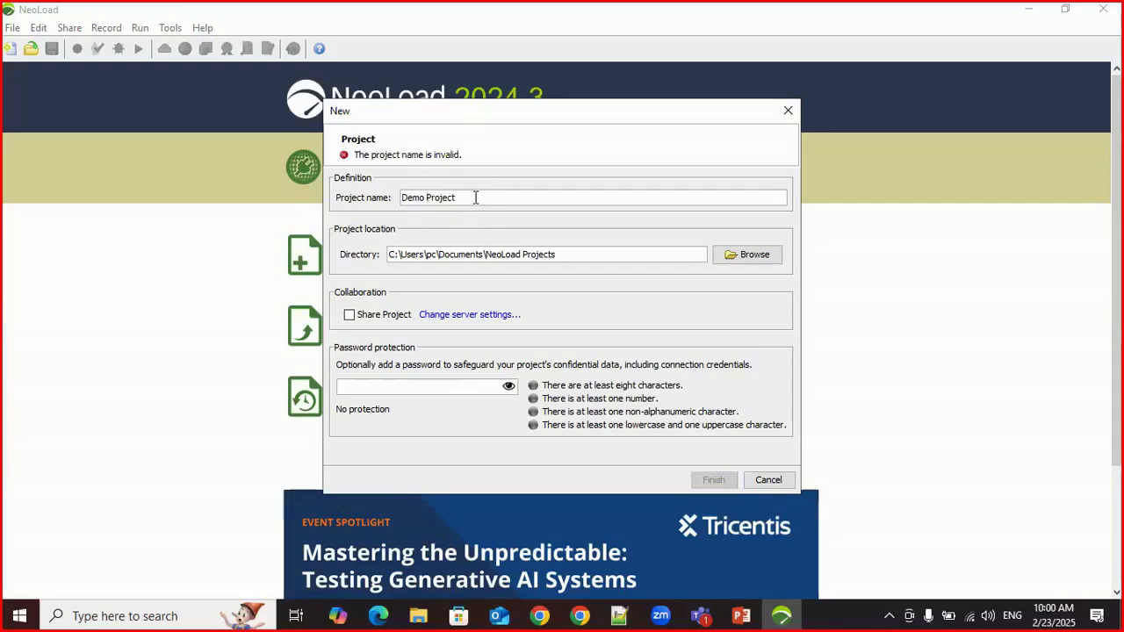
key(BackSpace)
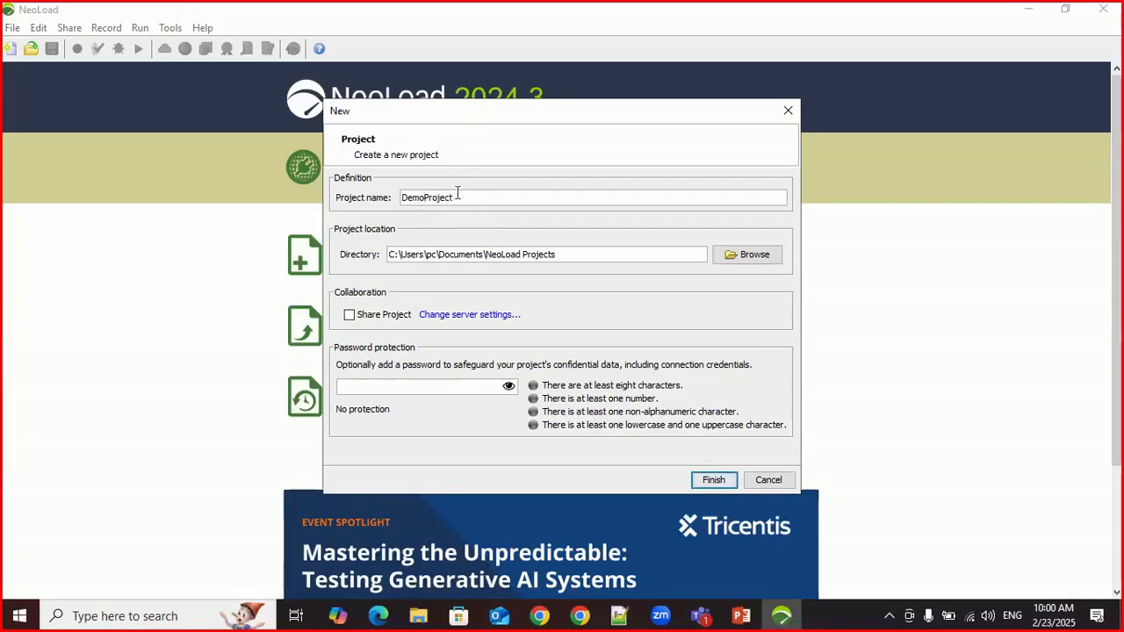
Step: Check the project name and location, and create DemoProject in C:\Users\pc\Documents\NeoLoad Projects without sharing or password protection
double_click(453, 198)
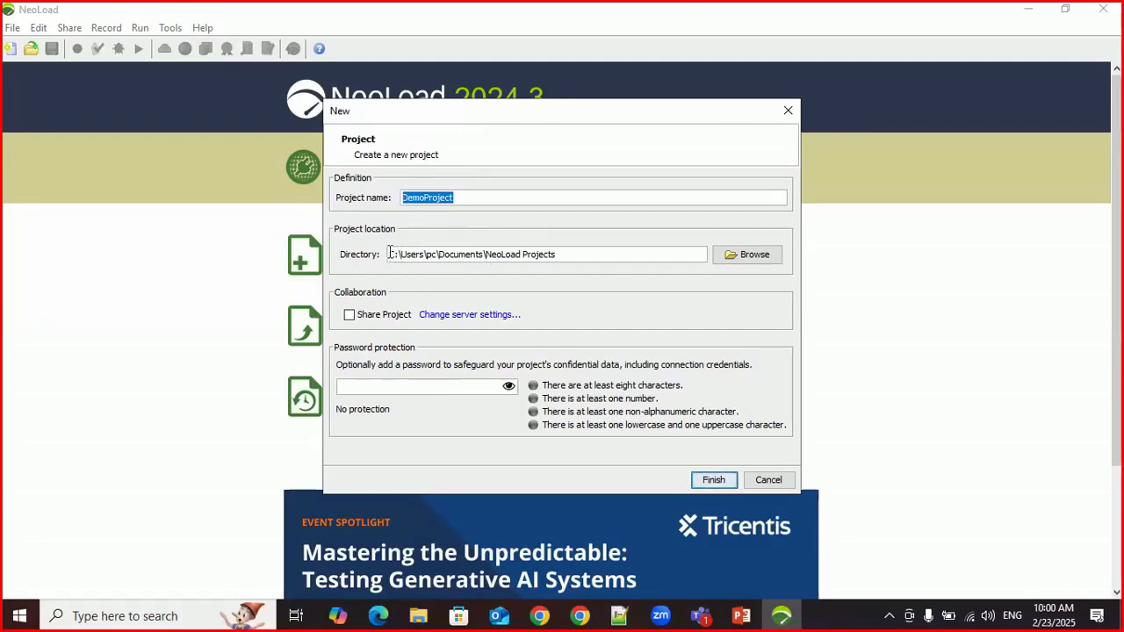
drag(389, 253, 571, 255)
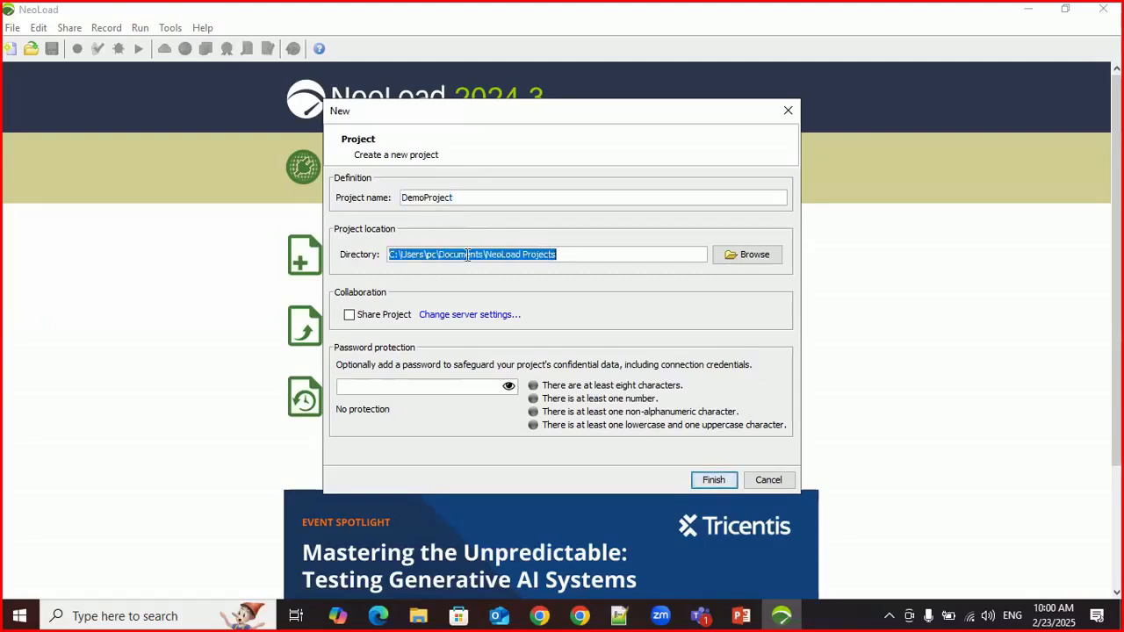
click(497, 254)
drag(486, 254, 552, 255)
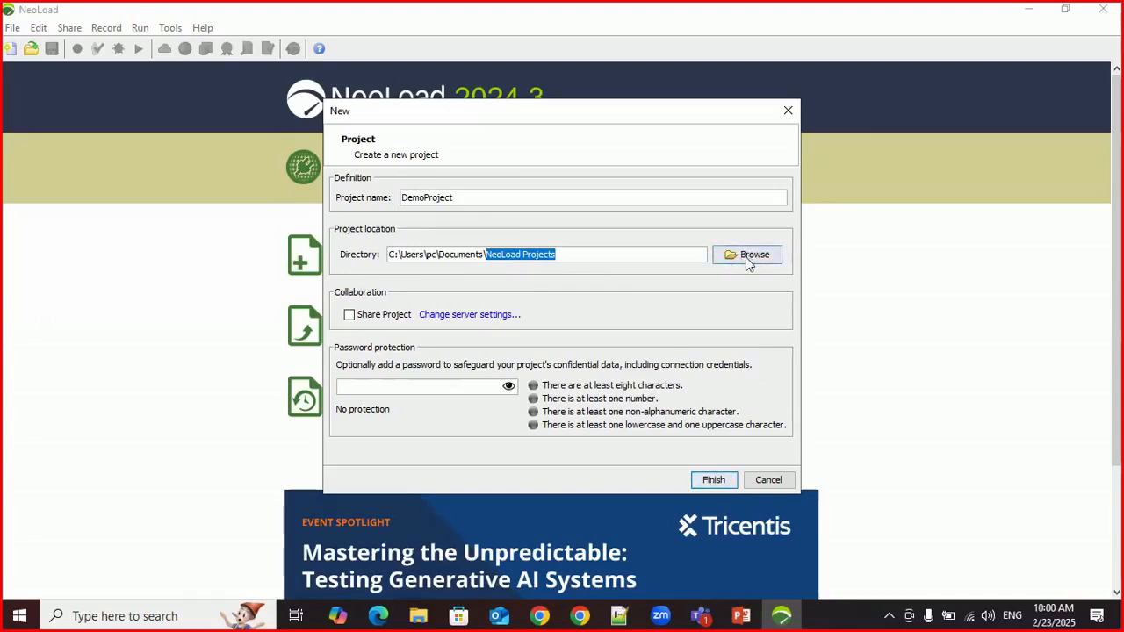
click(602, 253)
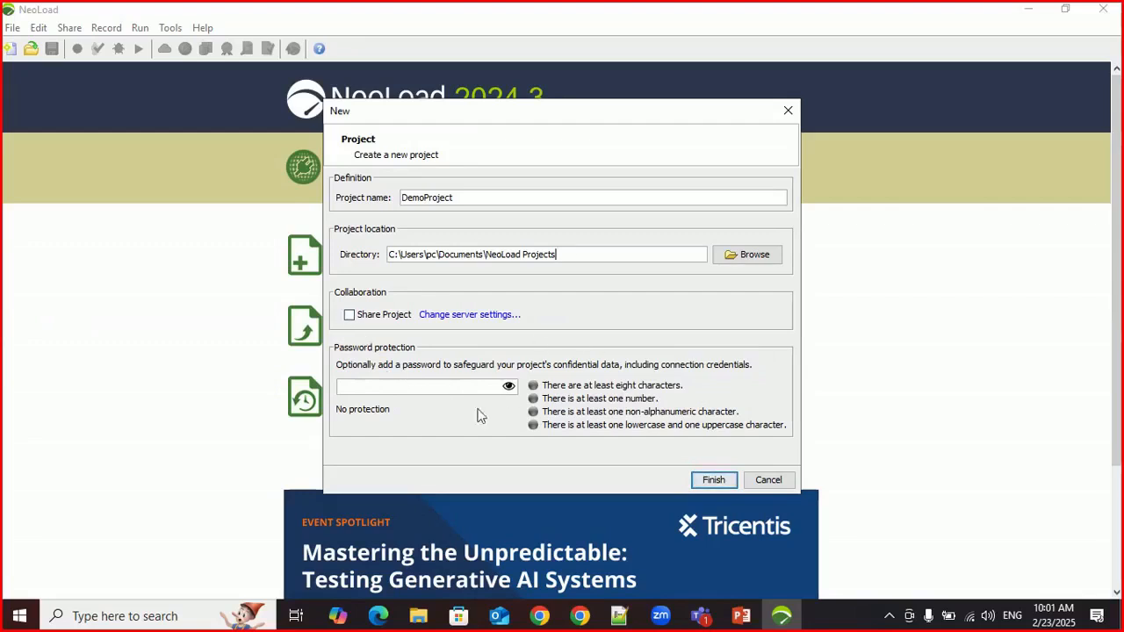
double_click(453, 197)
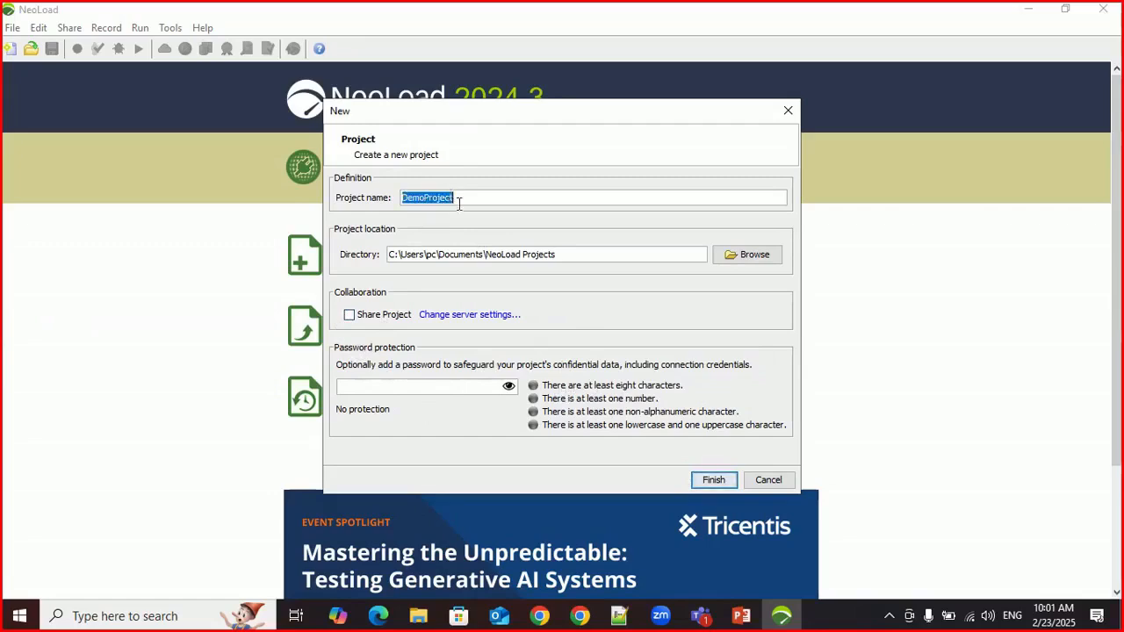
double_click(556, 254)
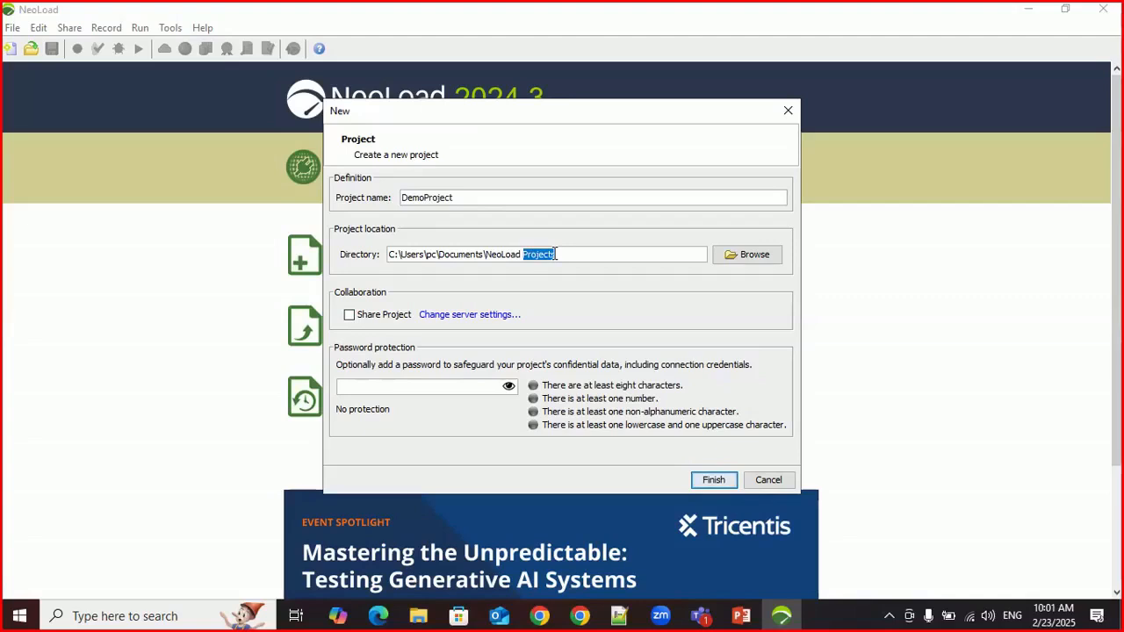
click(703, 484)
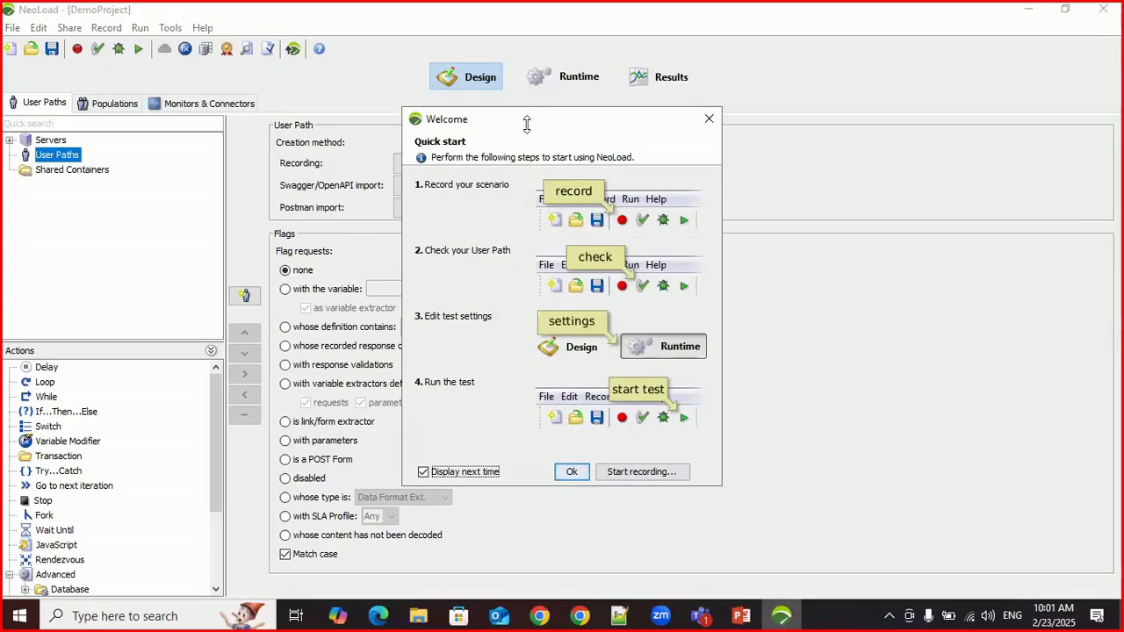
Step: Stop the Quick start welcome window from displaying next time and close it
drag(527, 125, 534, 127)
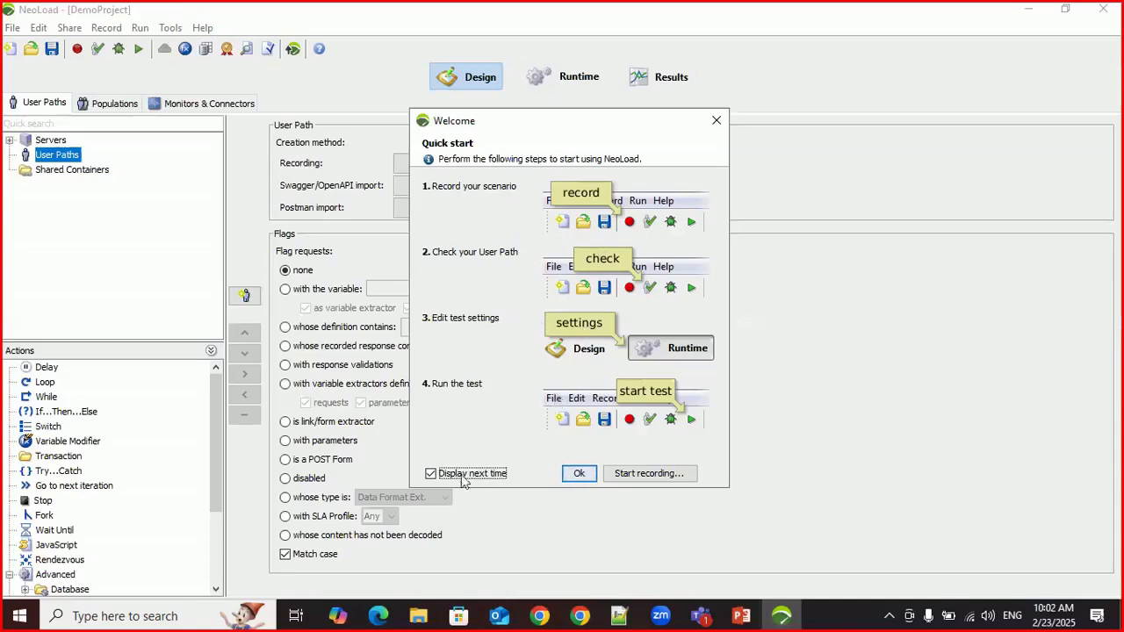
click(431, 474)
click(578, 475)
click(578, 475)
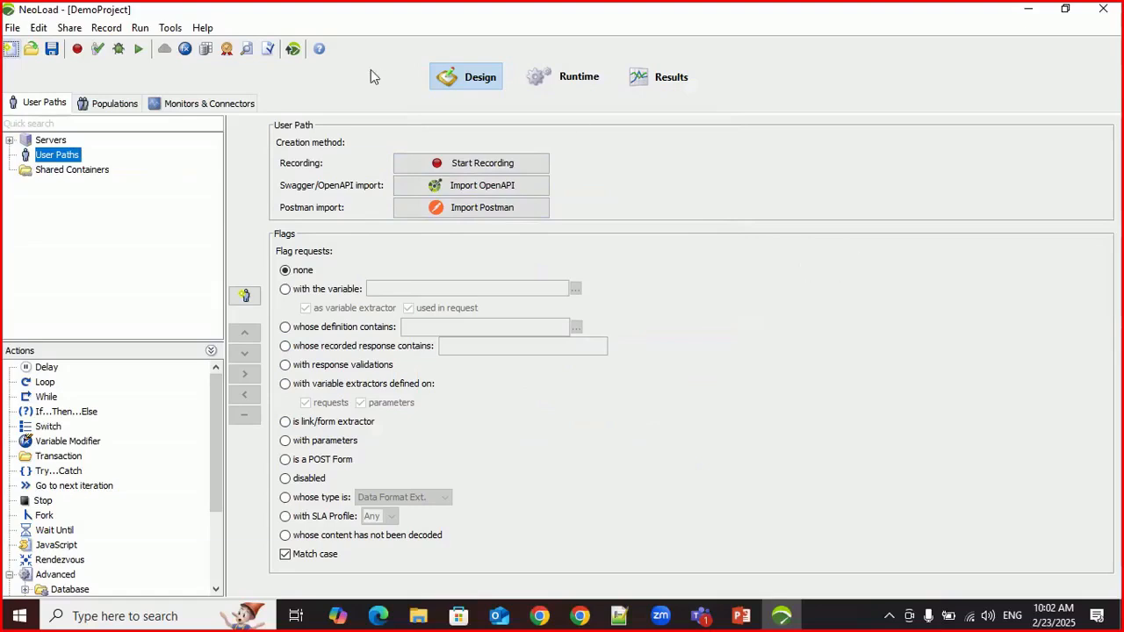
Step: Look through the project's Runtime and Results views and return to the Design view
click(576, 77)
click(669, 78)
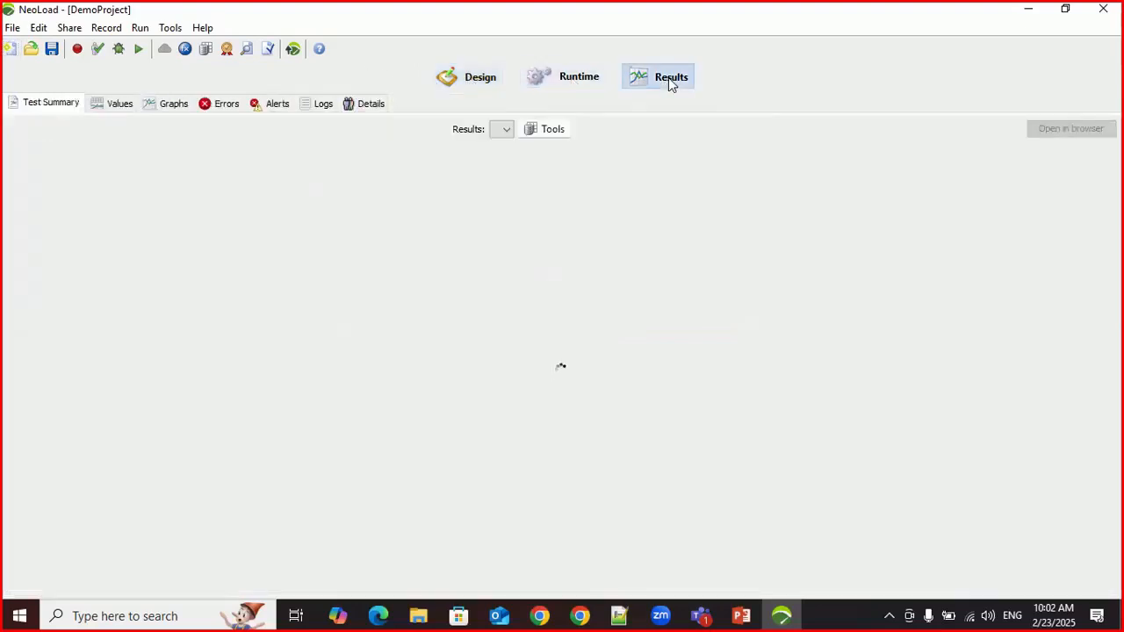
click(480, 80)
click(579, 77)
click(634, 79)
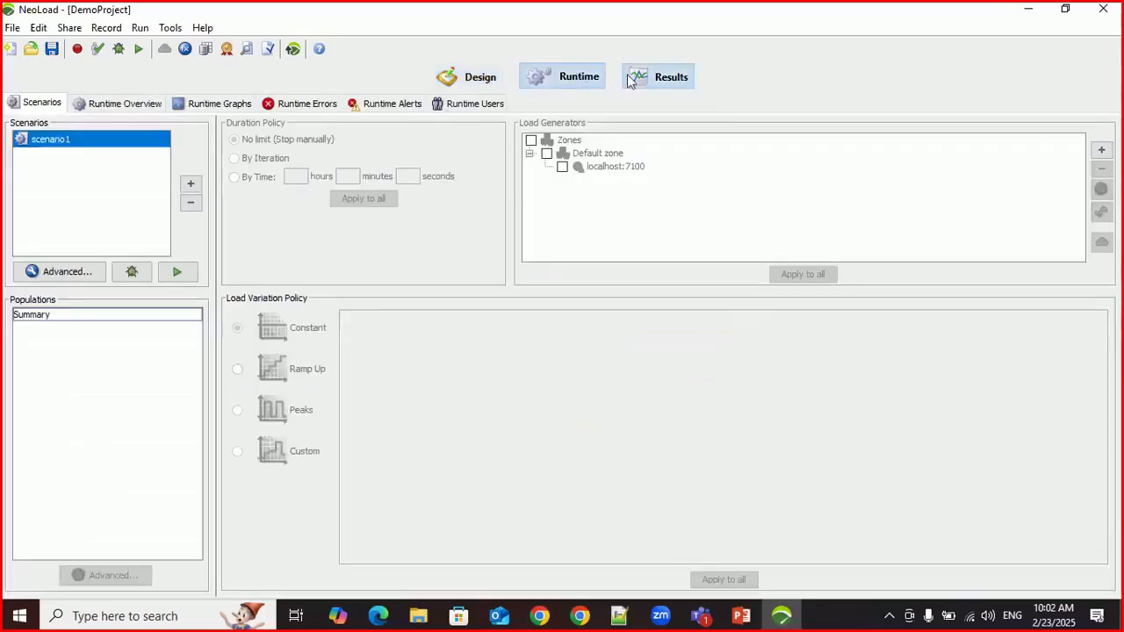
click(481, 80)
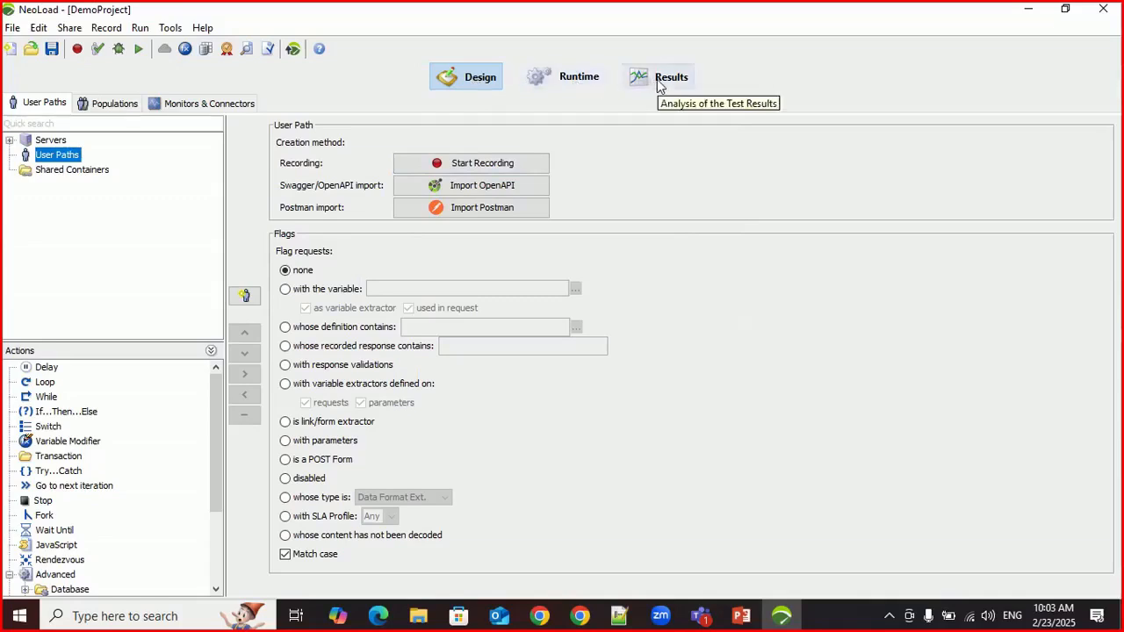
Step: Examine the Design view's User Paths, Populations and Monitors & Connectors sections, and return to User Paths
click(460, 79)
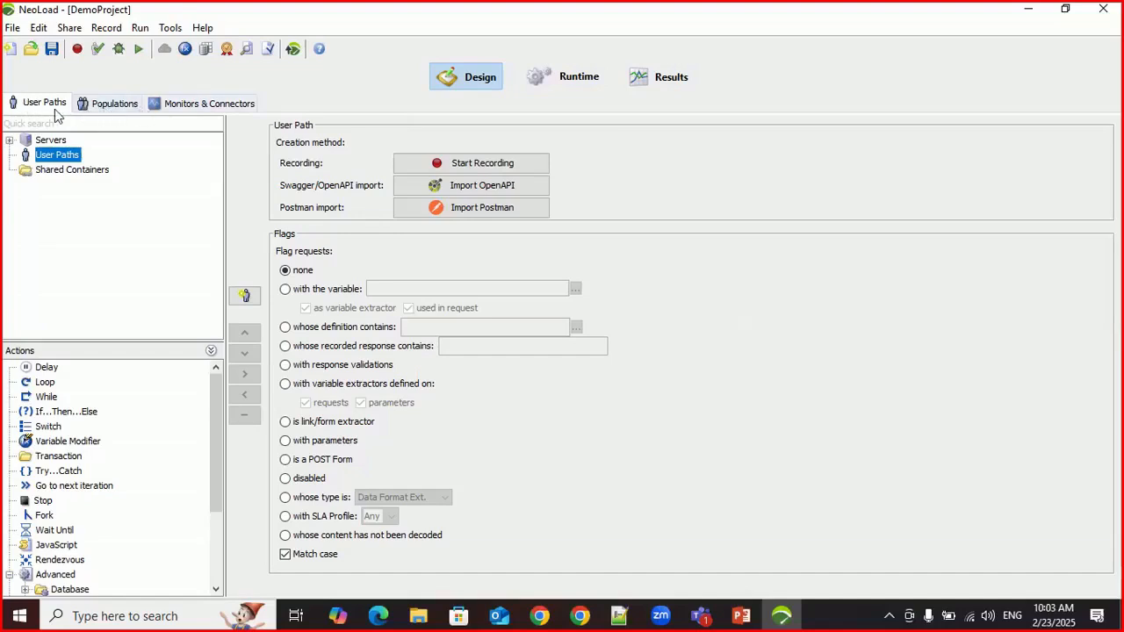
click(101, 107)
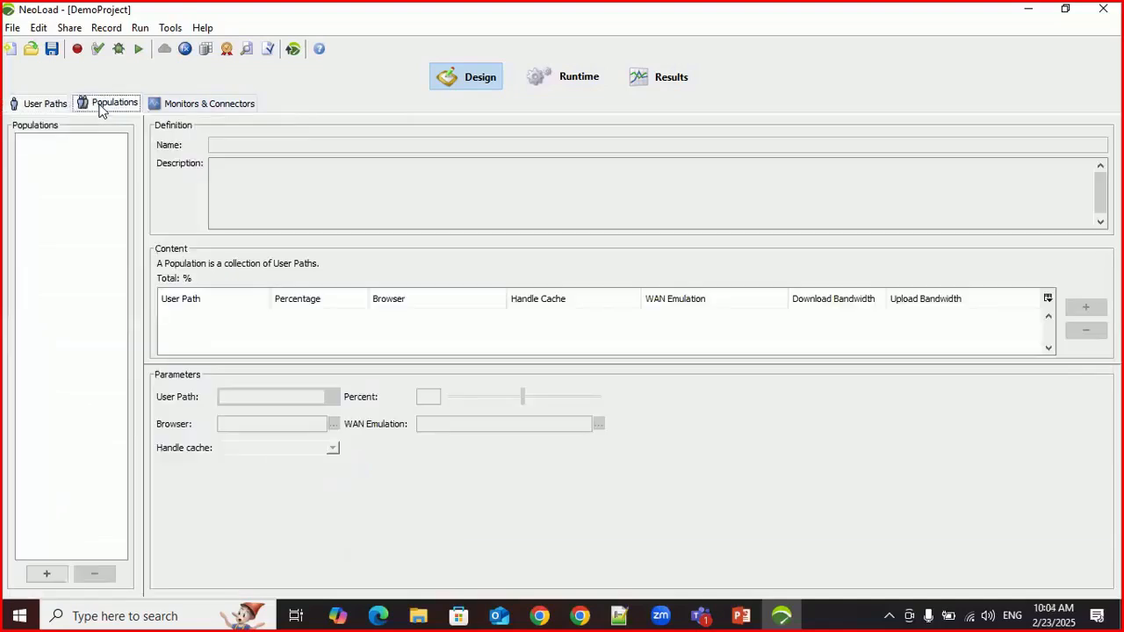
click(158, 104)
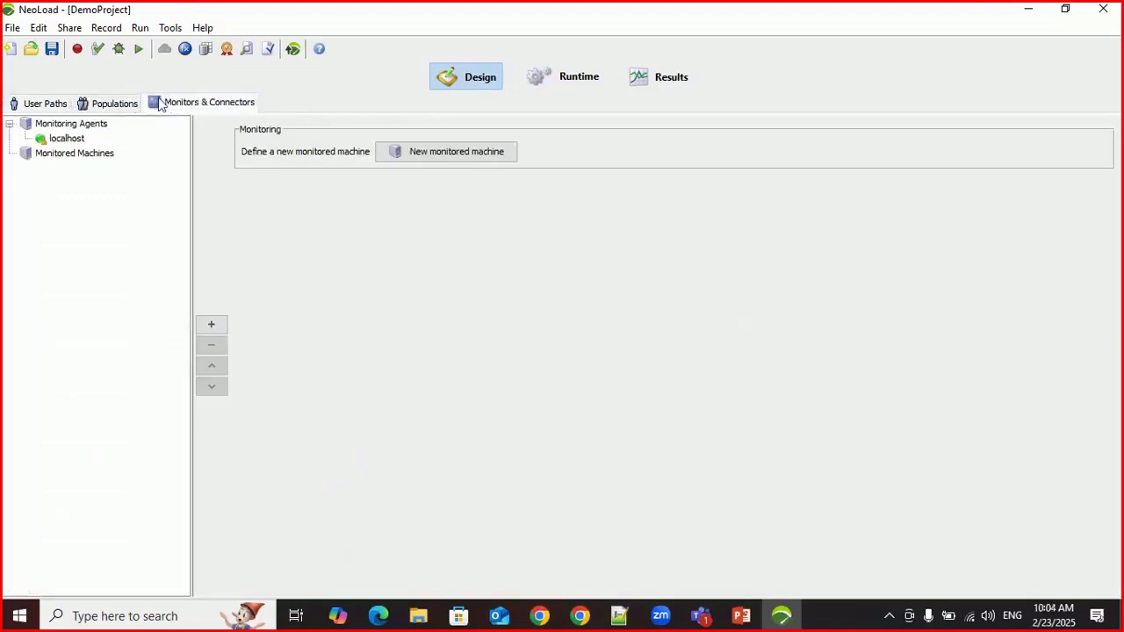
click(58, 106)
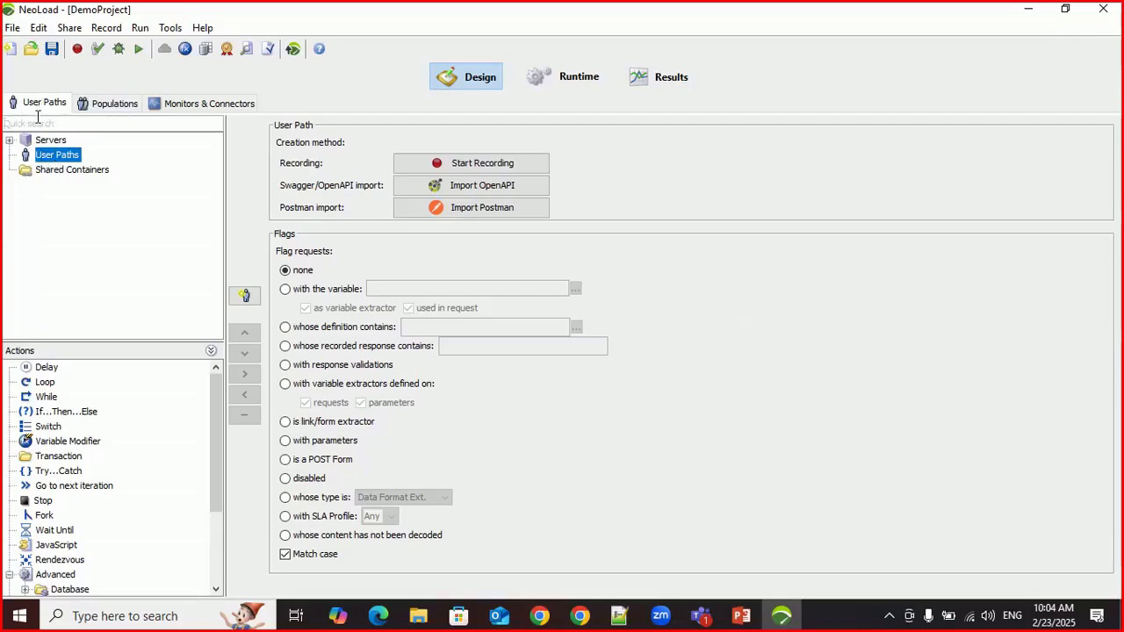
click(99, 105)
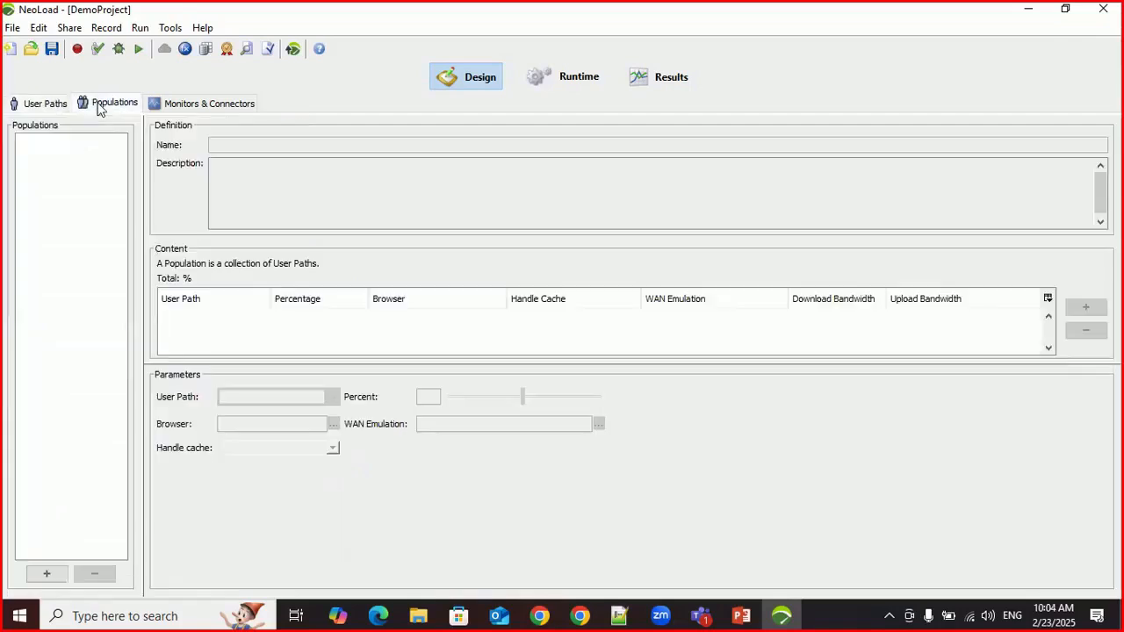
click(45, 105)
click(95, 104)
click(235, 106)
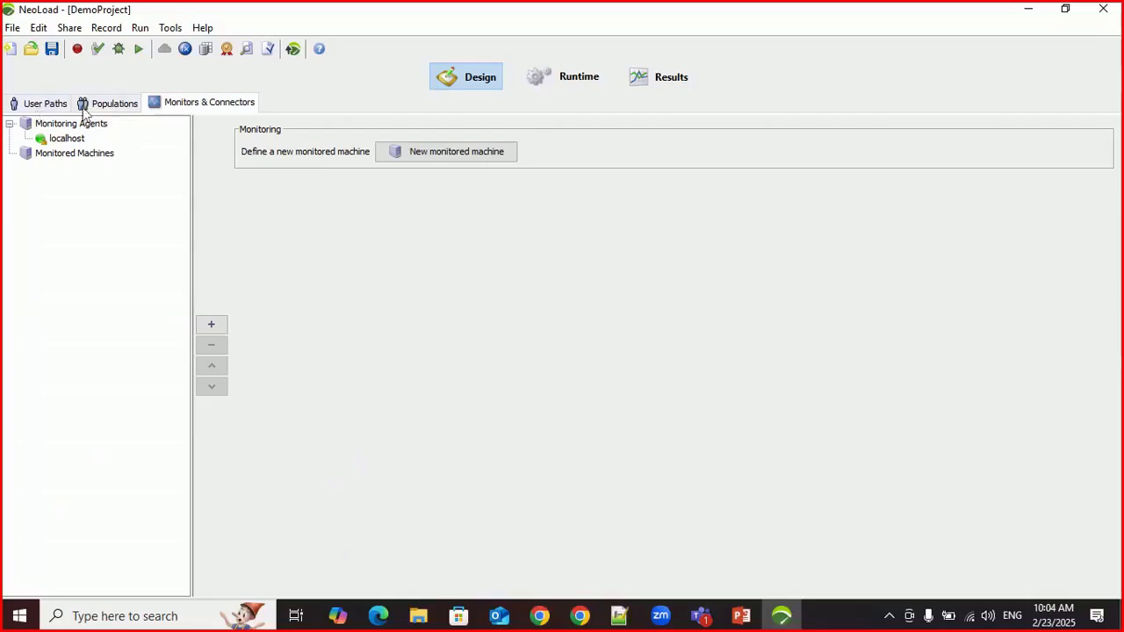
click(53, 105)
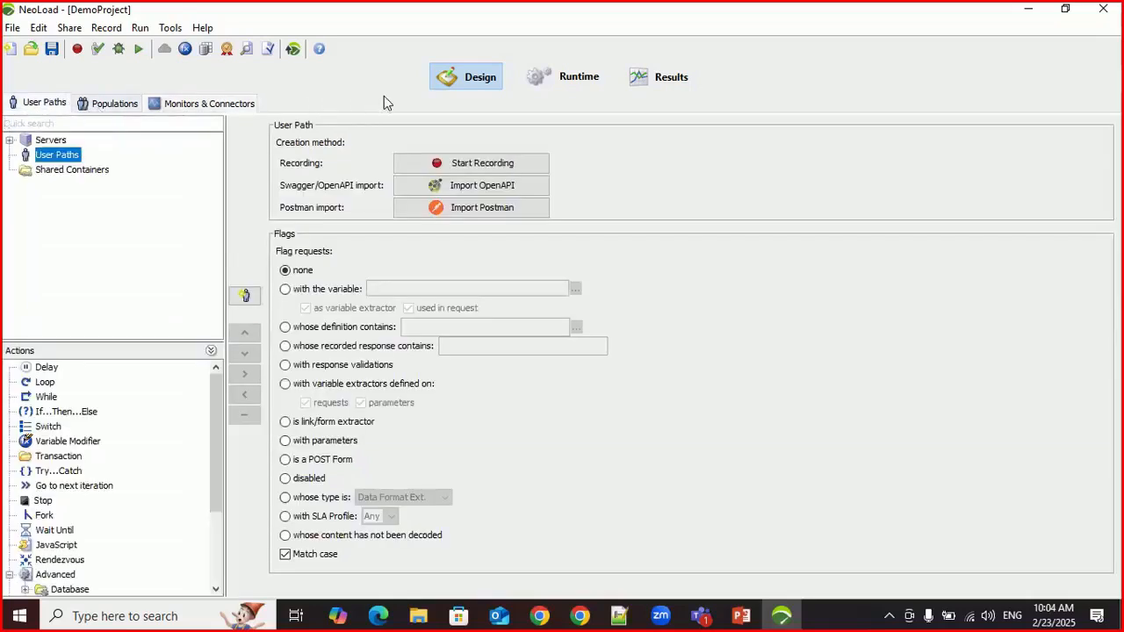
Step: Review the Runtime view's Scenarios page and the Results view's Test Summary, ending back in the Design view
click(550, 76)
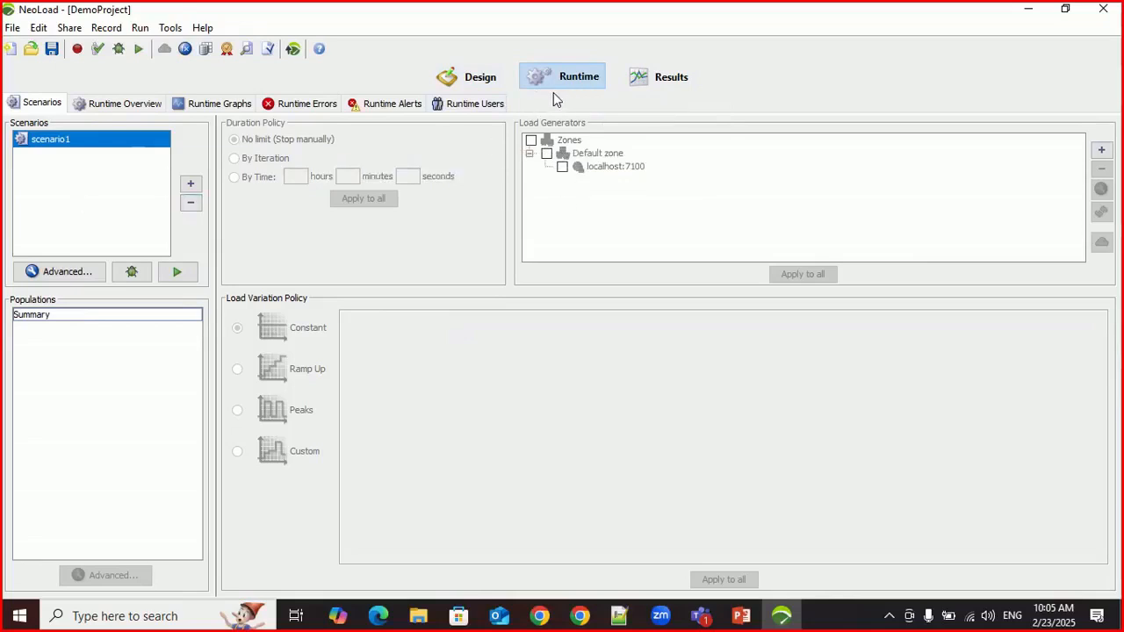
click(671, 80)
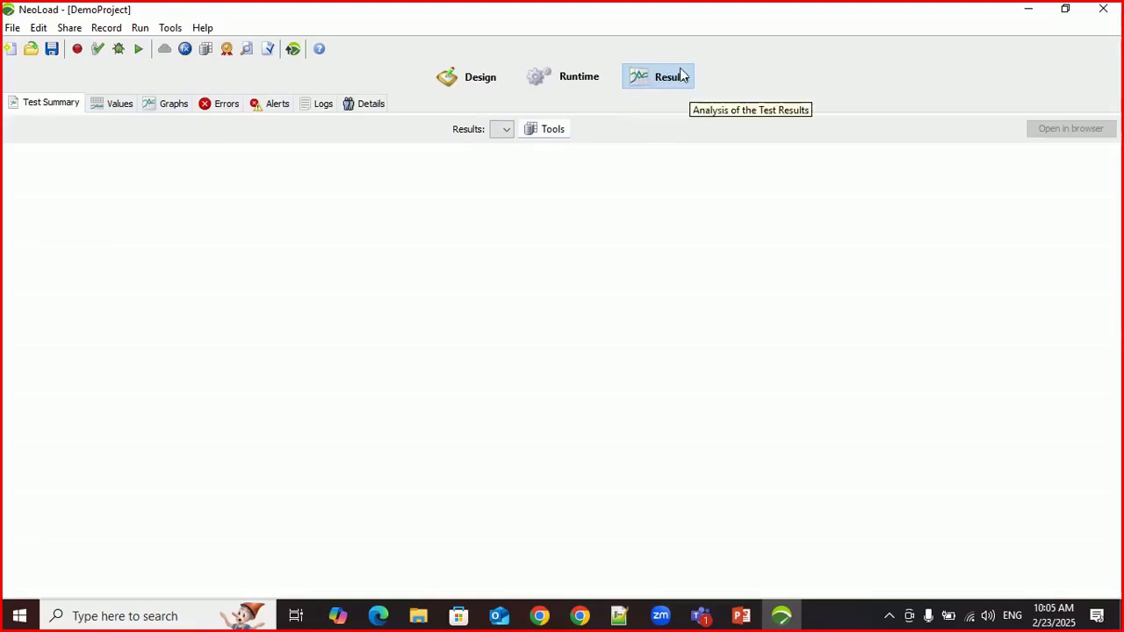
click(485, 81)
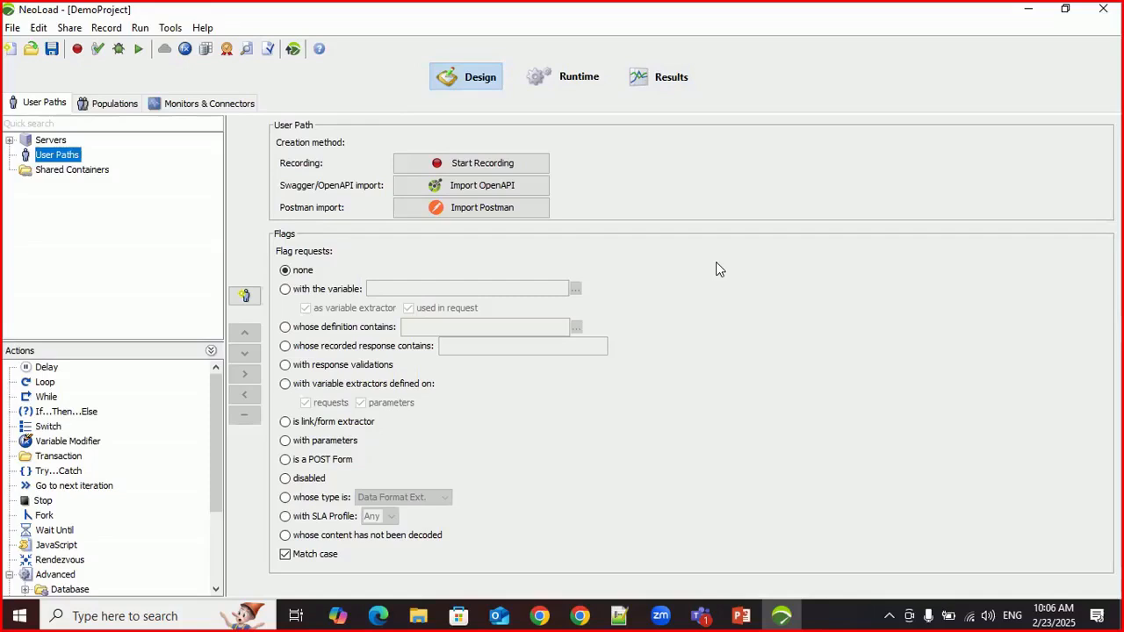
Step: Minimize the NeoLoad window and bring up the NeoLoad architecture slide in PowerPoint
click(661, 615)
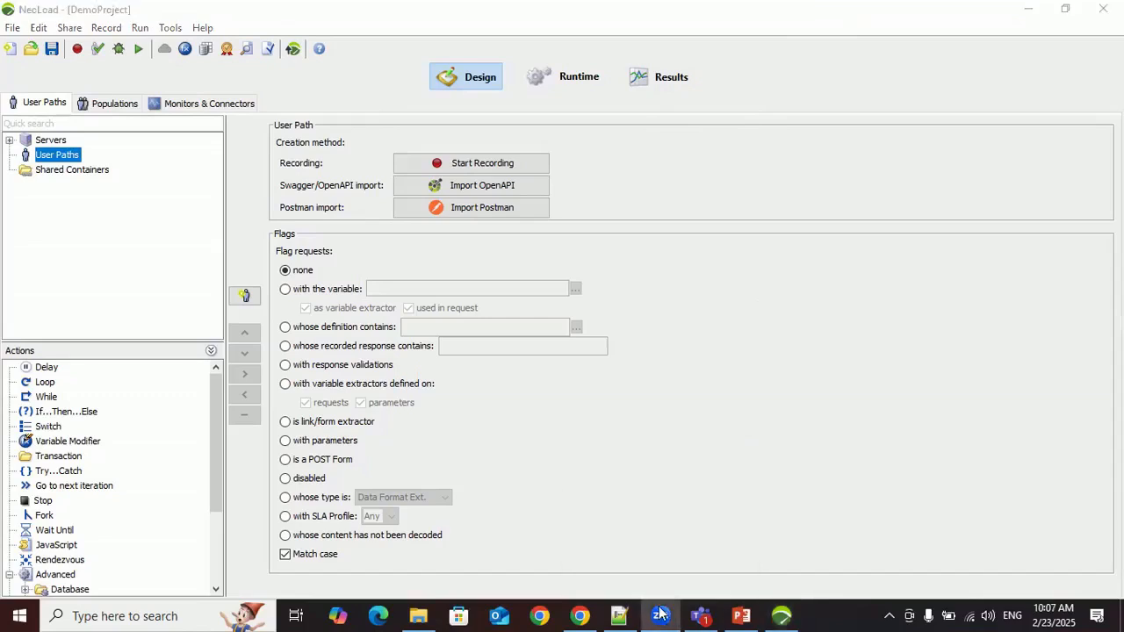
click(853, 102)
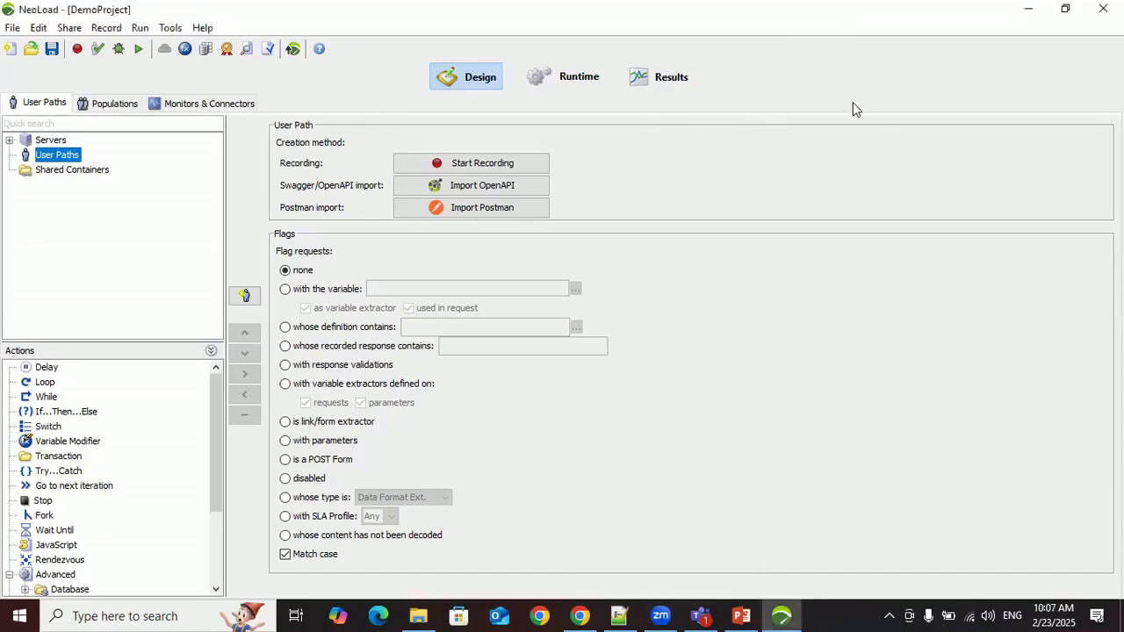
click(1029, 9)
click(1030, 10)
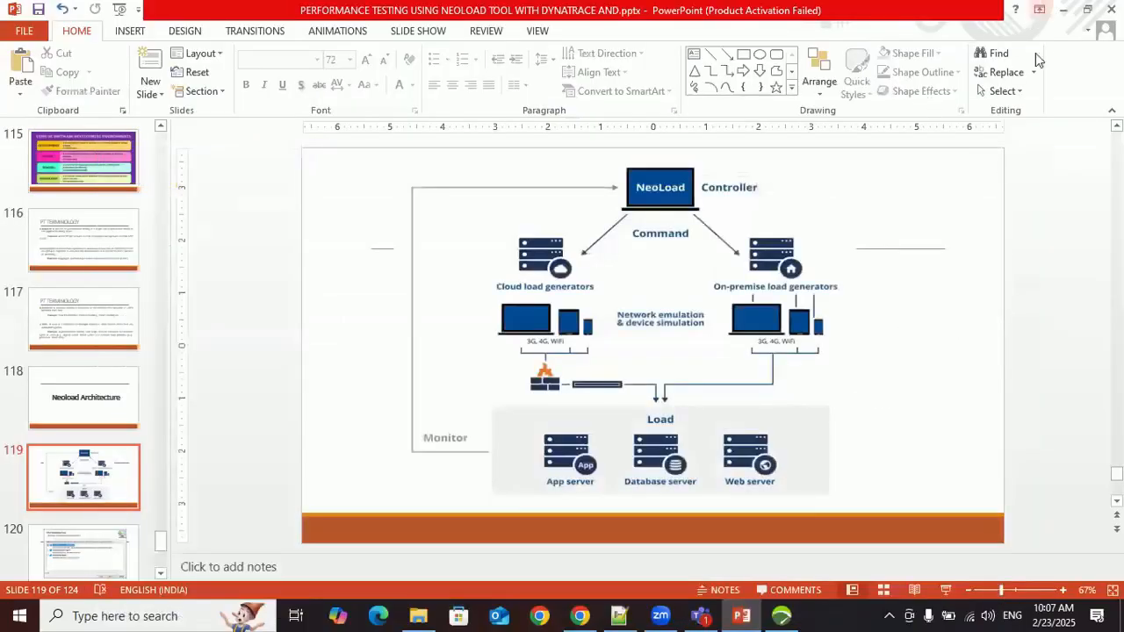